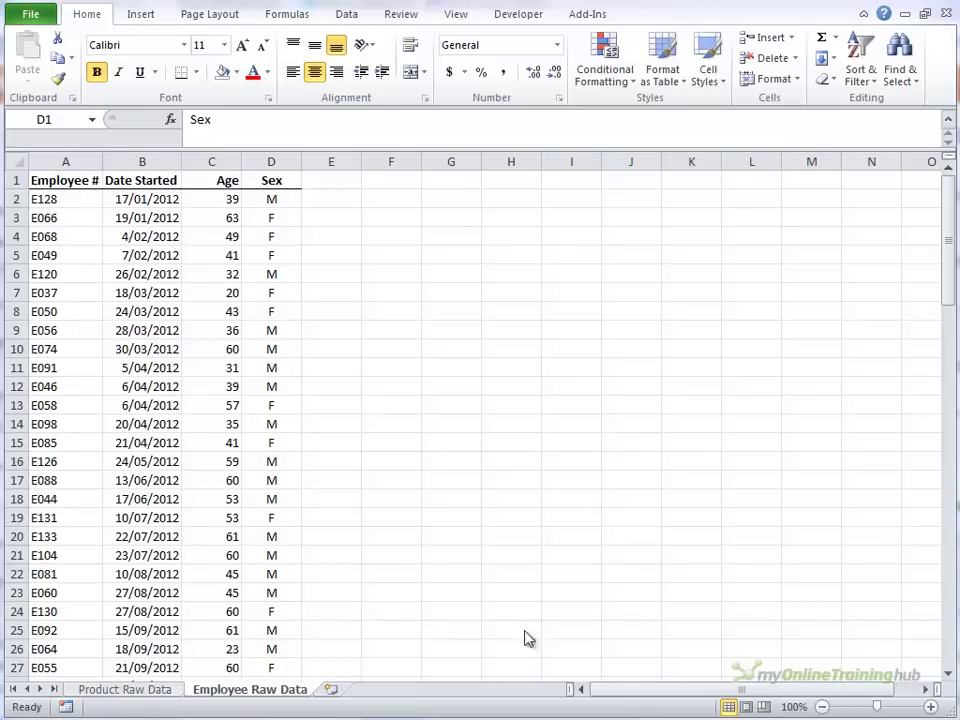
{"action": "left_click", "coordinate": [161, 409]}
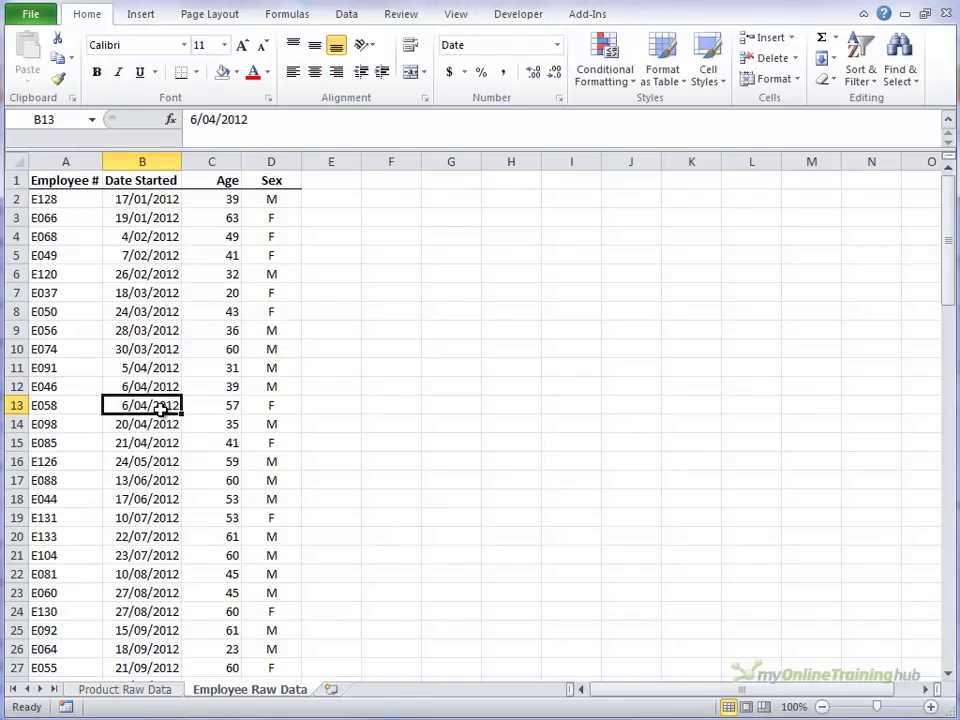
{"action": "left_click", "coordinate": [58, 347]}
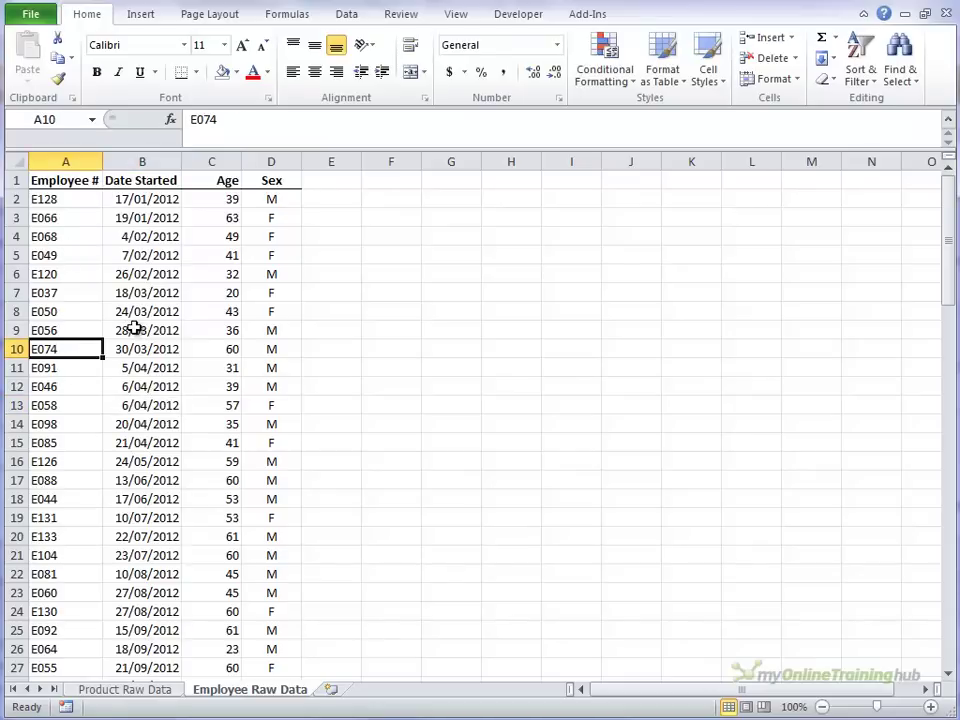
{"action": "left_click", "coordinate": [134, 328]}
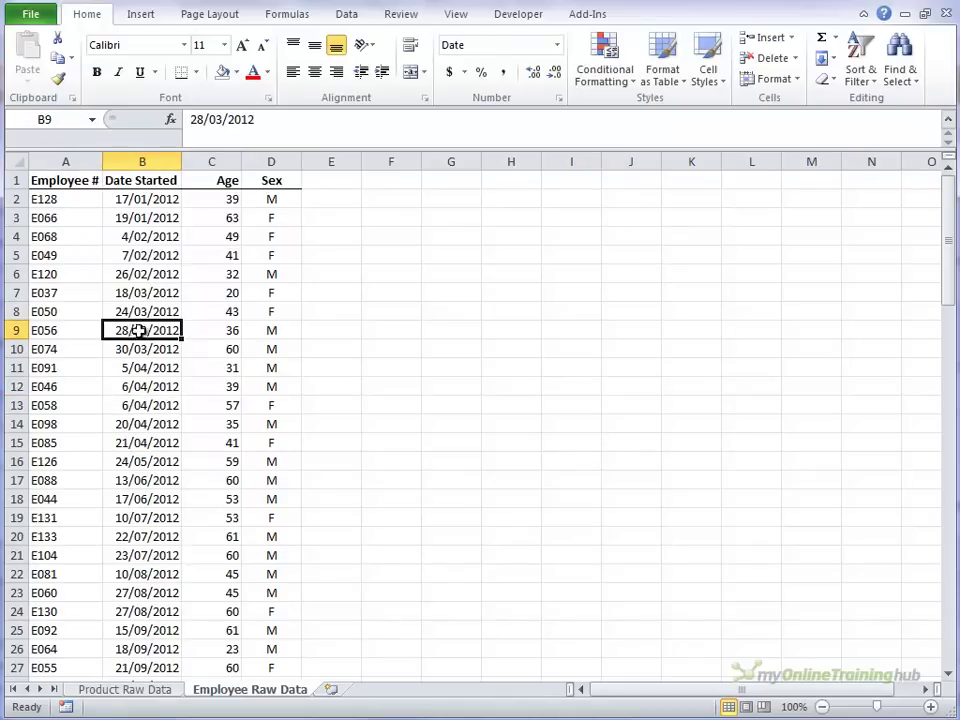
{"action": "left_click", "coordinate": [228, 330]}
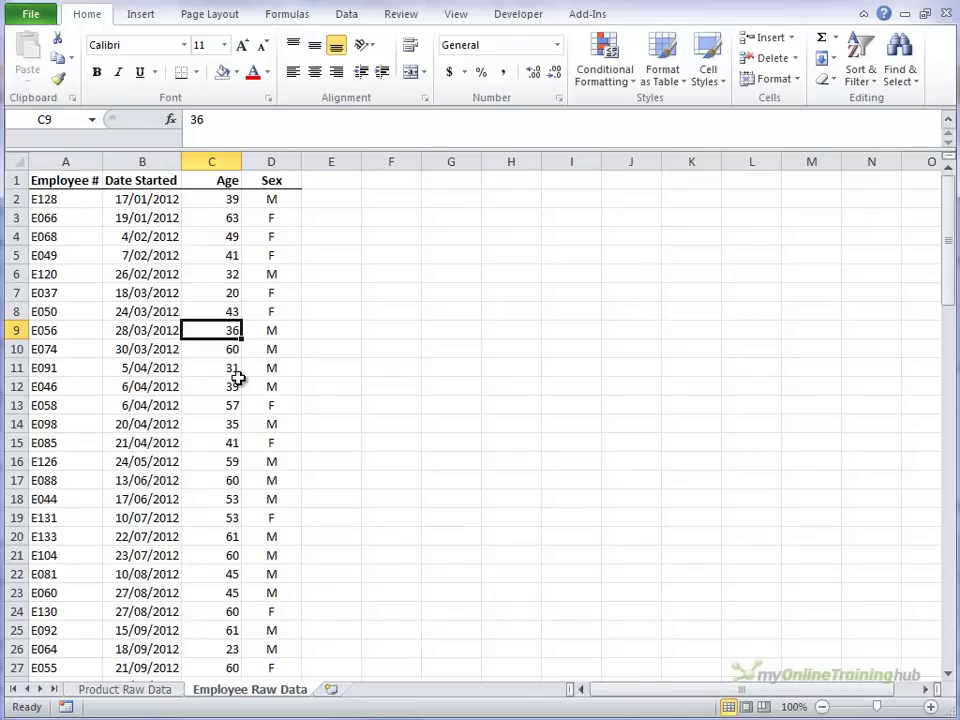
Create a PivotTable on a new worksheet from the employee data range A1:D101
{"action": "left_click", "coordinate": [264, 369]}
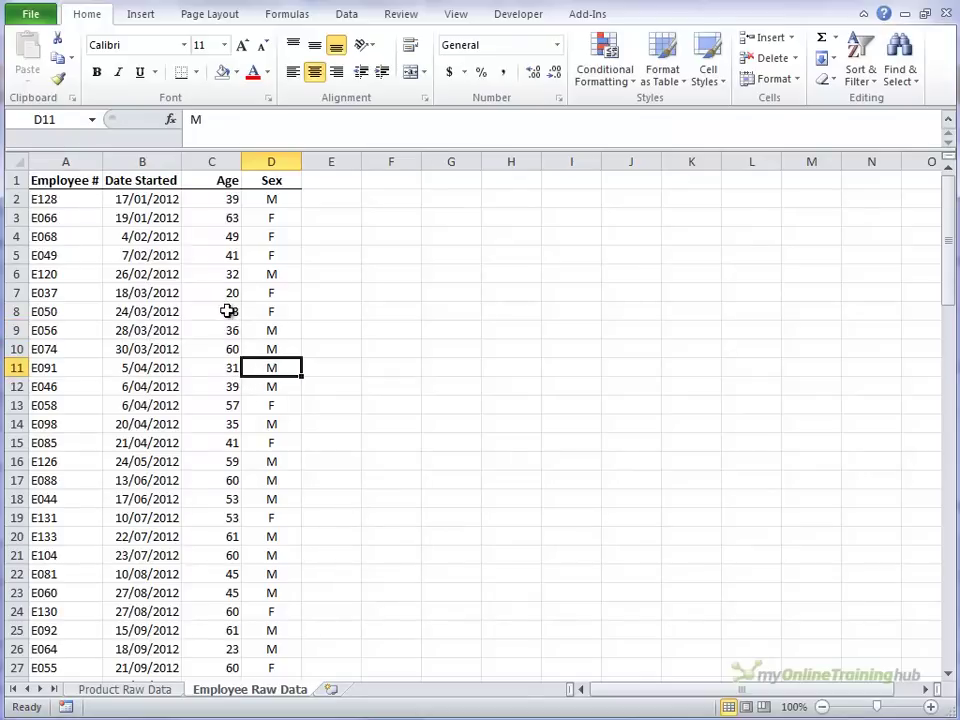
{"action": "left_click", "coordinate": [141, 14]}
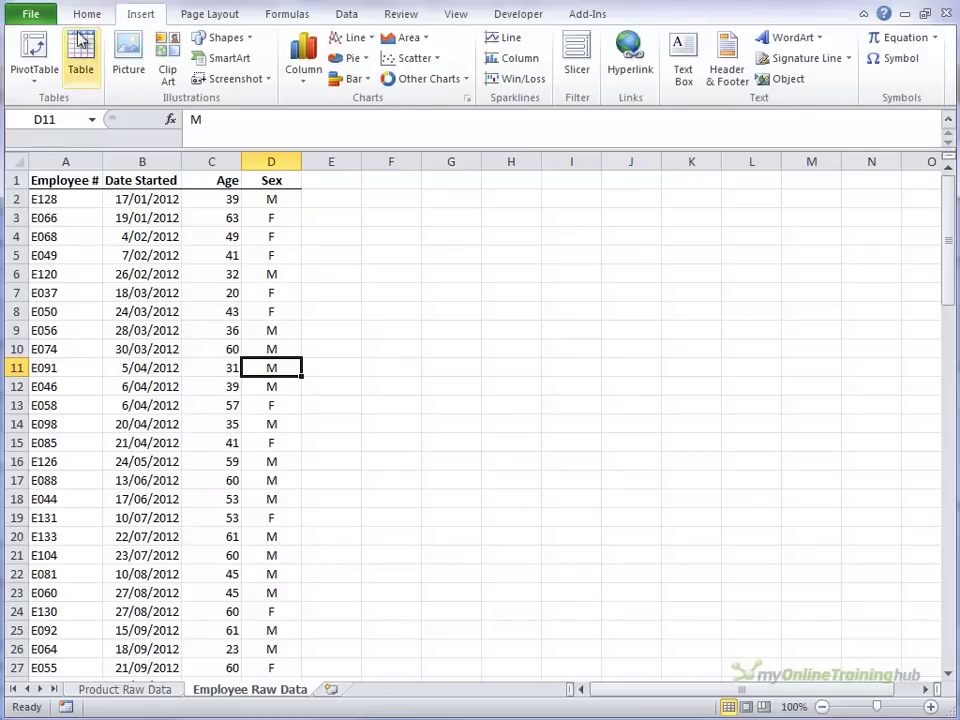
{"action": "left_click", "coordinate": [40, 66]}
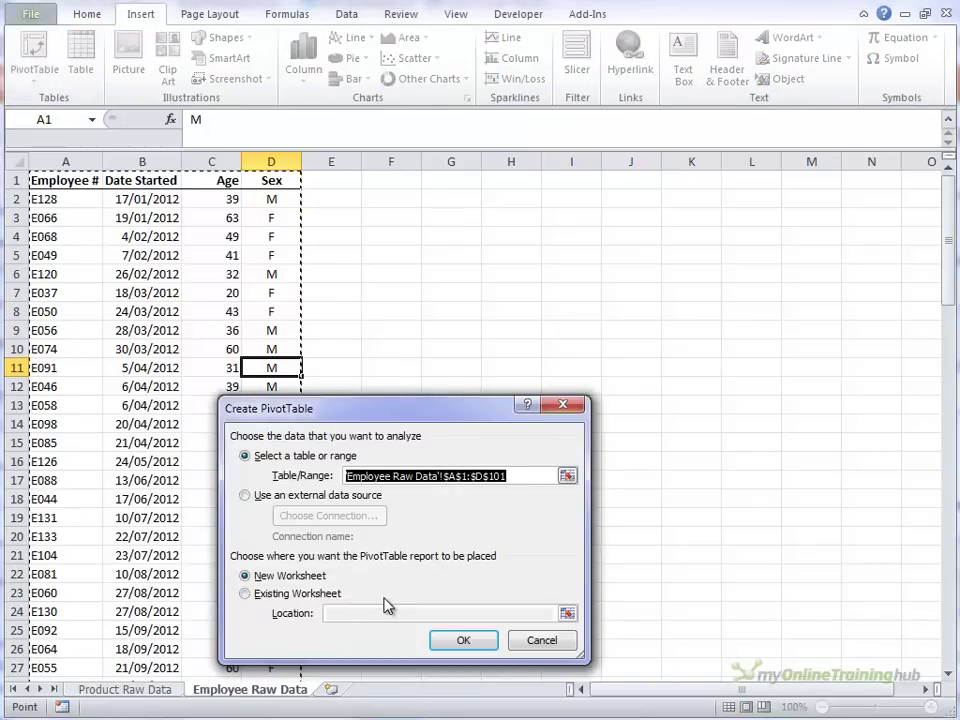
{"action": "left_click", "coordinate": [465, 641]}
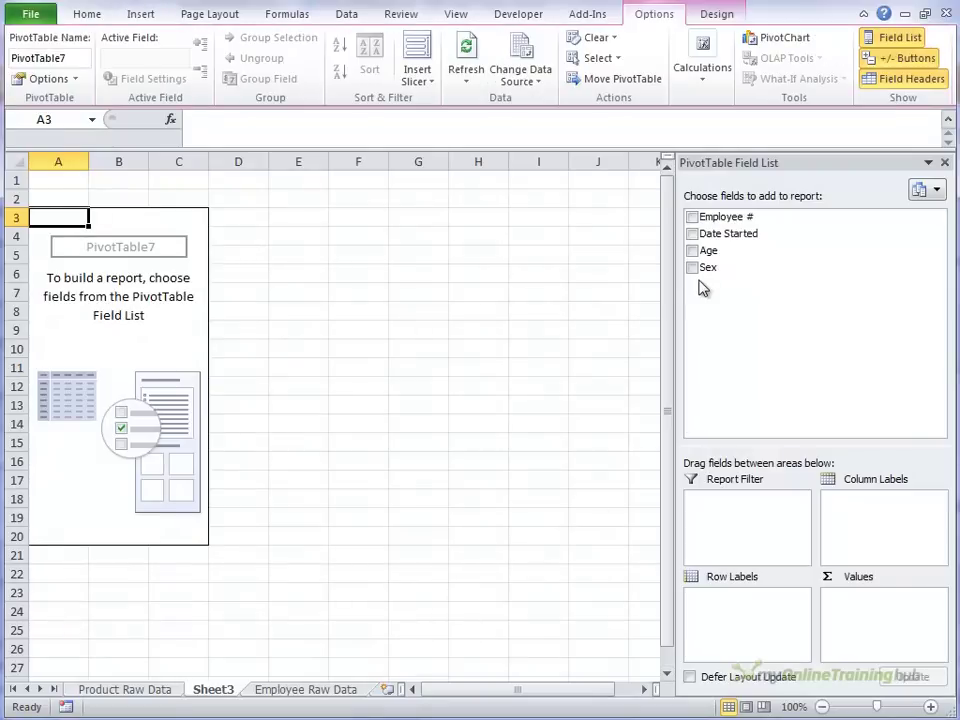
Lay out the PivotTable with Date Started as row labels, Age as column labels and Count of Sex as values
{"action": "left_click", "coordinate": [692, 234]}
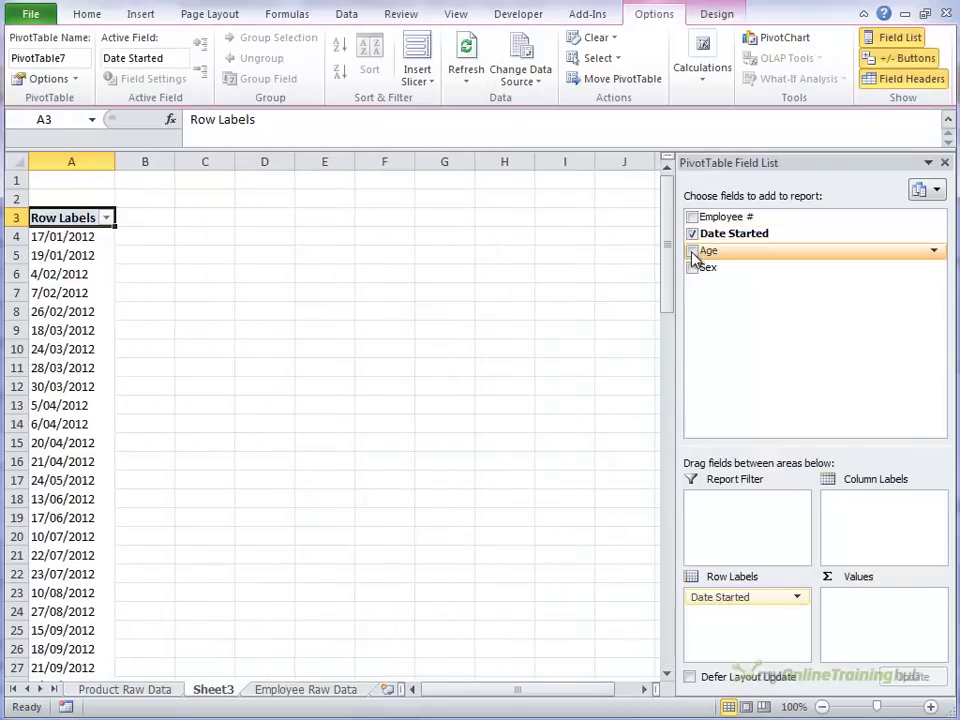
{"action": "left_click", "coordinate": [692, 251]}
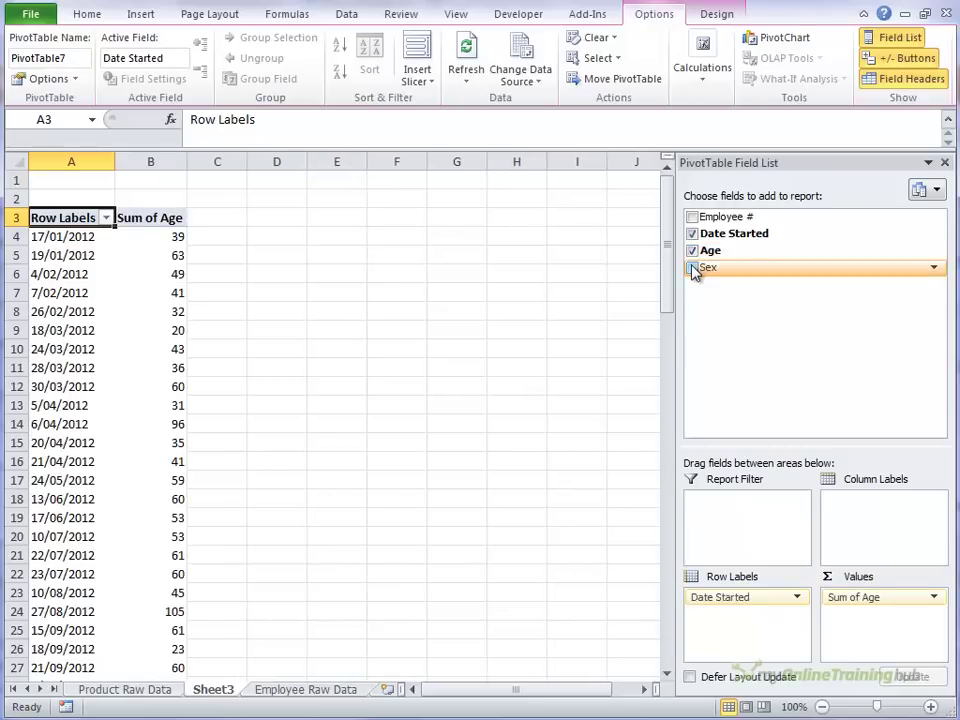
{"action": "left_click", "coordinate": [692, 268]}
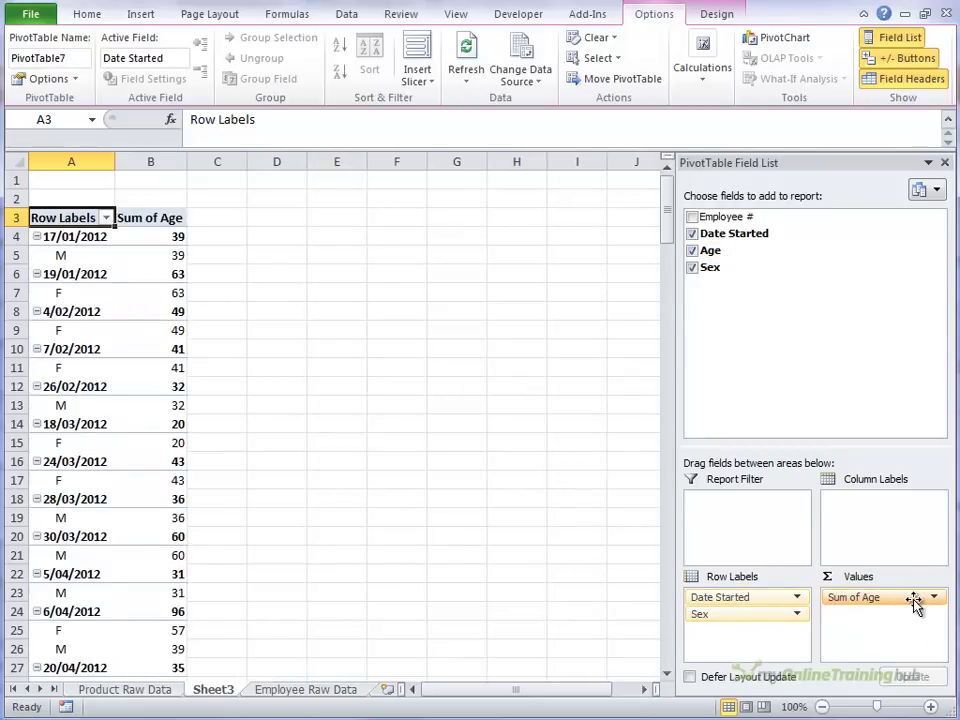
{"action": "left_click_drag", "start_coordinate": [913, 599], "coordinate": [918, 519]}
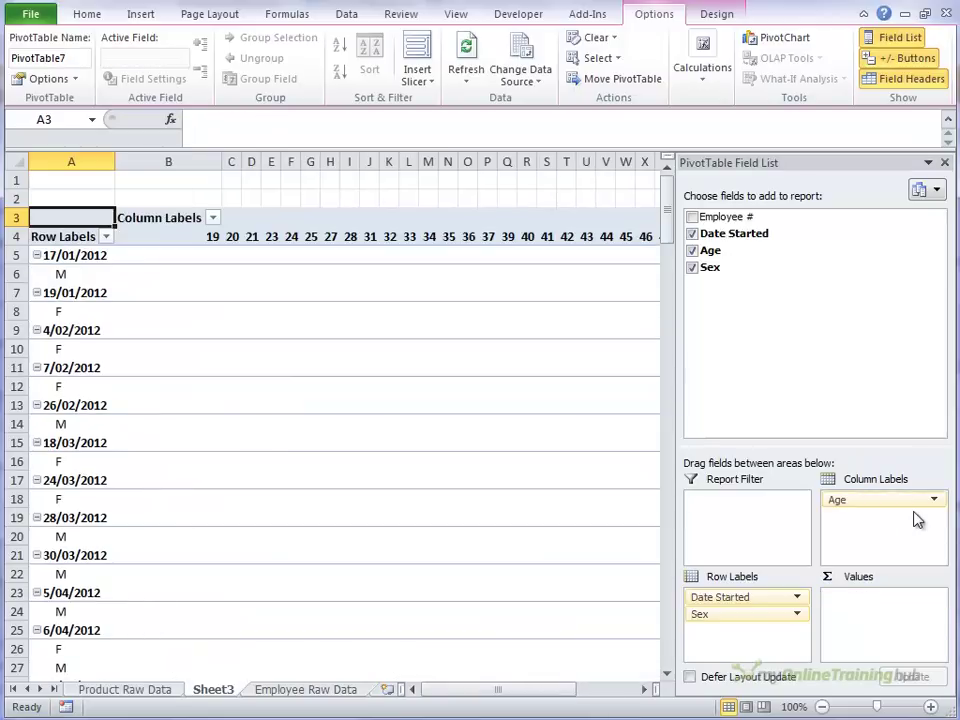
{"action": "left_click_drag", "start_coordinate": [754, 617], "coordinate": [872, 628]}
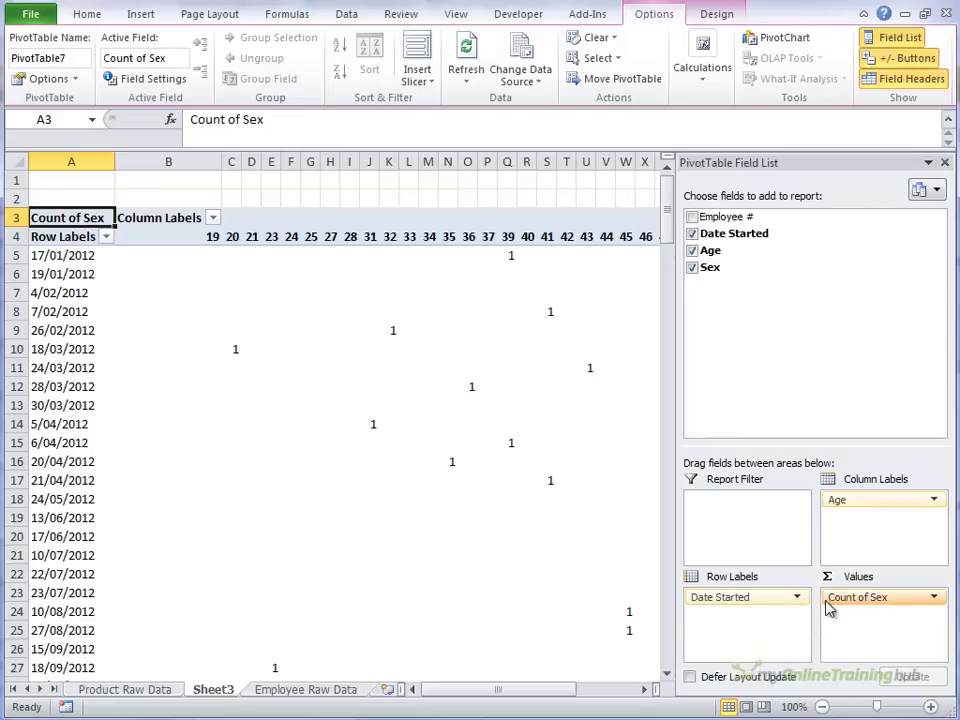
{"action": "left_click_drag", "start_coordinate": [760, 597], "coordinate": [388, 272]}
{"action": "left_click", "coordinate": [388, 198]}
{"action": "left_click_drag", "start_coordinate": [634, 696], "coordinate": [598, 694]}
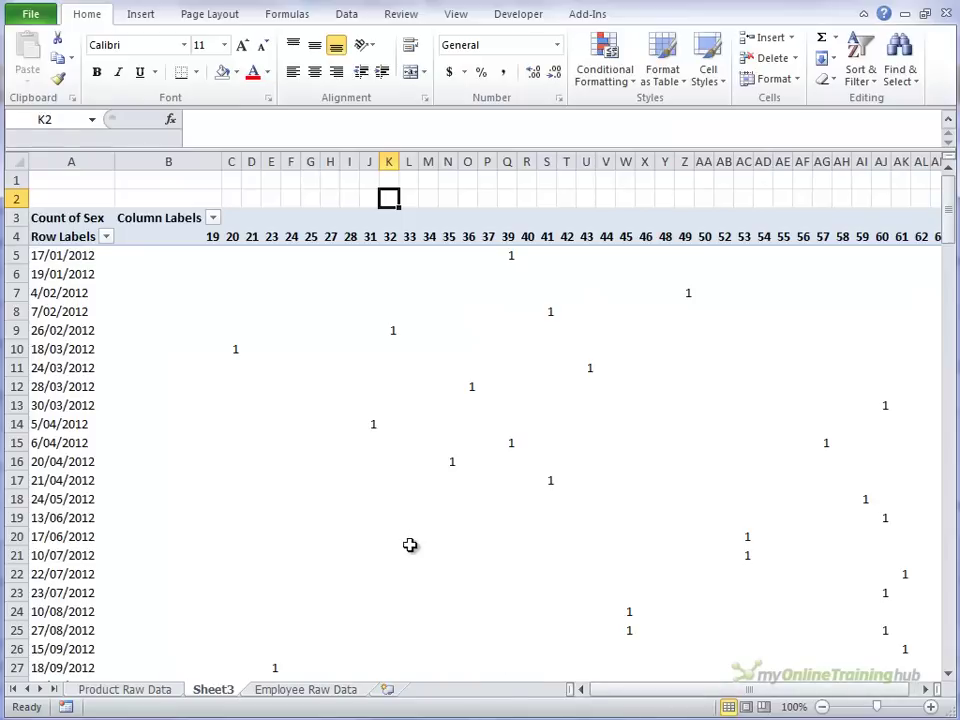
Group the Date Started row labels by Months, Quarters and Years
{"action": "mouse_move", "coordinate": [403, 538]}
{"action": "mouse_move", "coordinate": [373, 383]}
{"action": "left_click", "coordinate": [64, 372]}
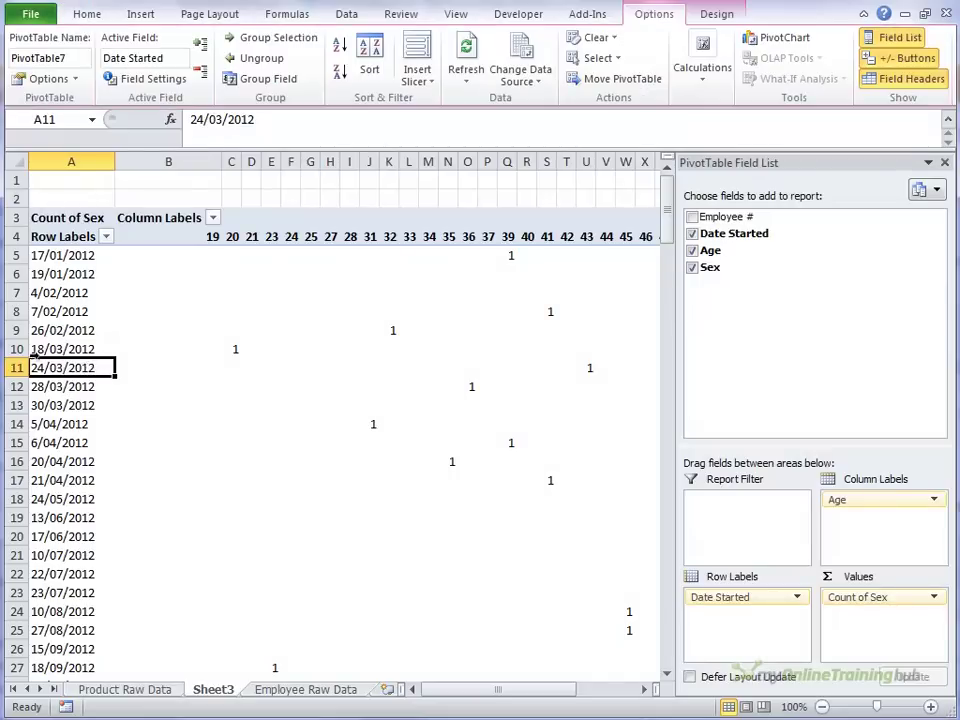
{"action": "right_click", "coordinate": [60, 368]}
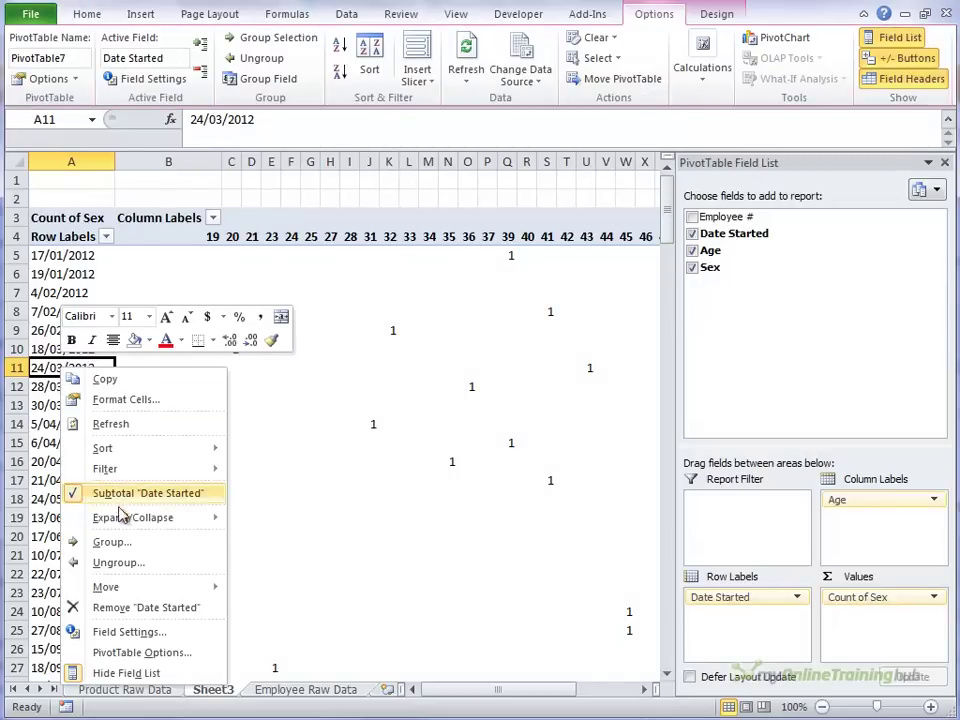
{"action": "left_click", "coordinate": [140, 544]}
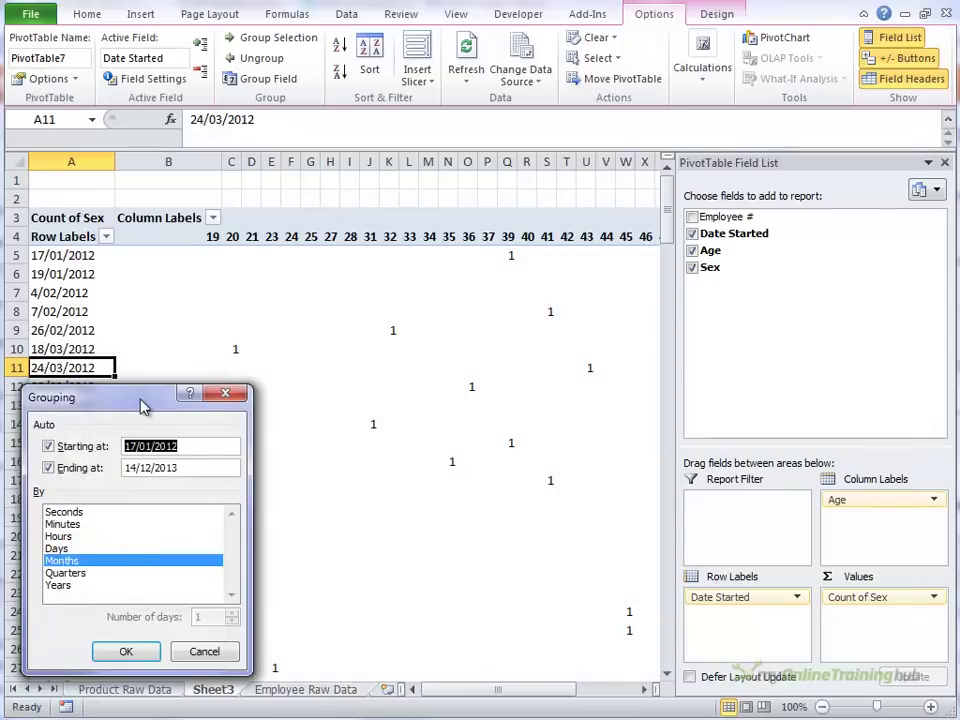
{"action": "left_click_drag", "start_coordinate": [144, 401], "coordinate": [366, 272]}
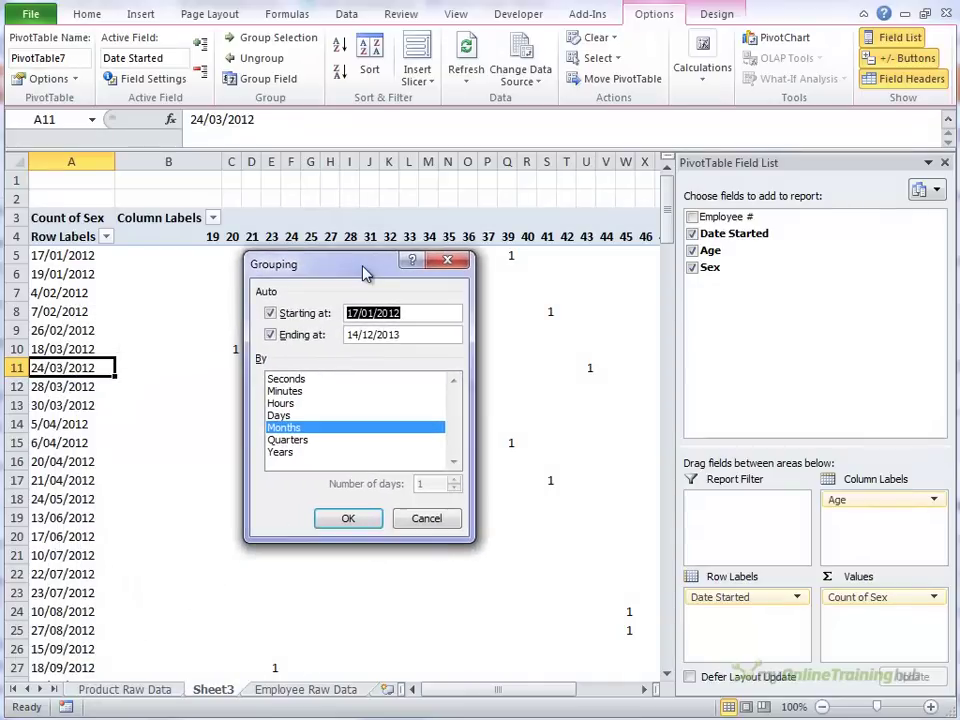
{"action": "left_click", "coordinate": [316, 441]}
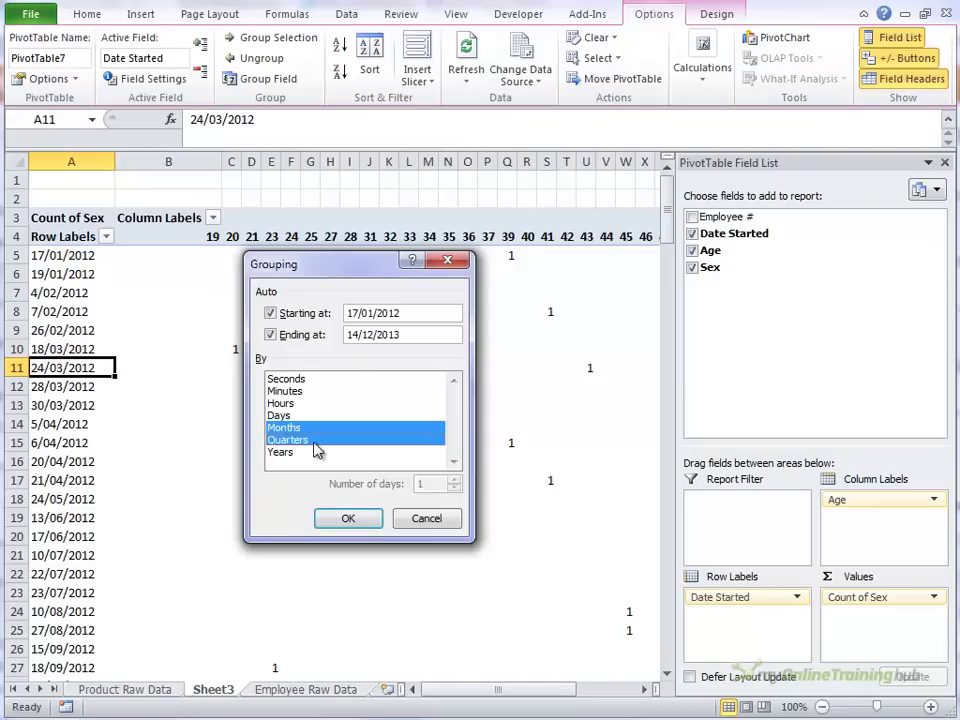
{"action": "left_click", "coordinate": [314, 452]}
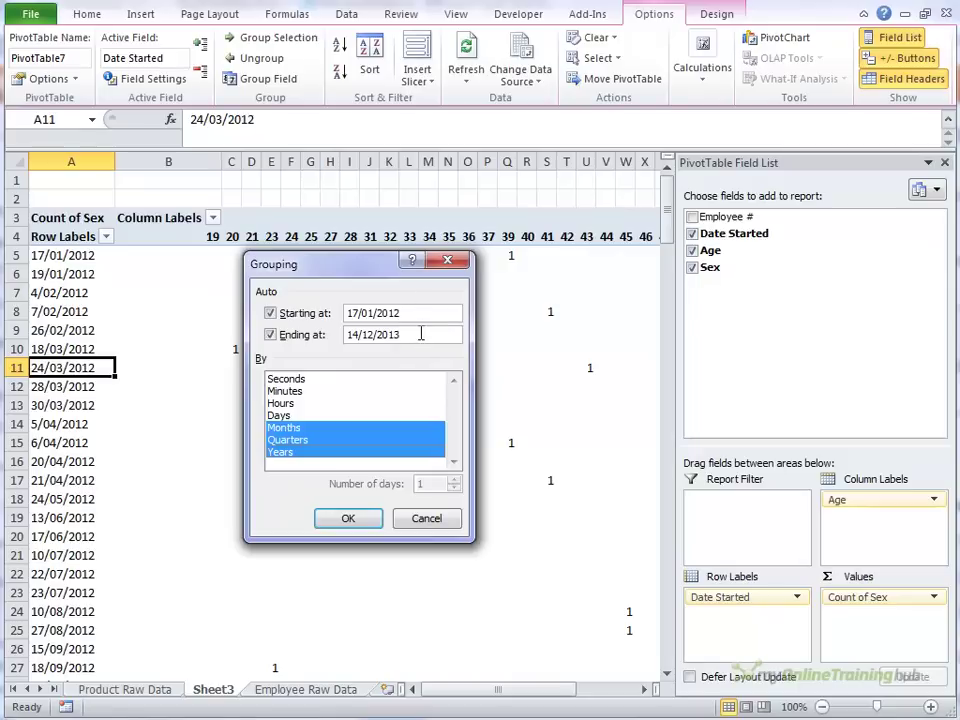
{"action": "left_click", "coordinate": [348, 519]}
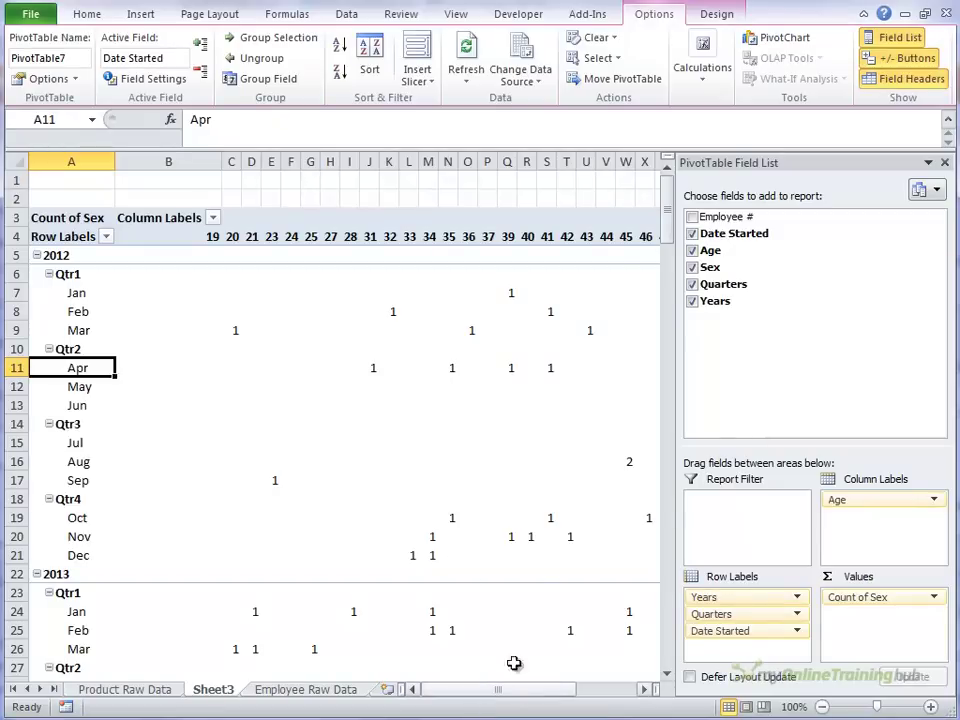
{"action": "left_click", "coordinate": [467, 181]}
{"action": "scroll", "coordinate": [690, 504], "scroll_direction": "down", "scroll_amount": 4}
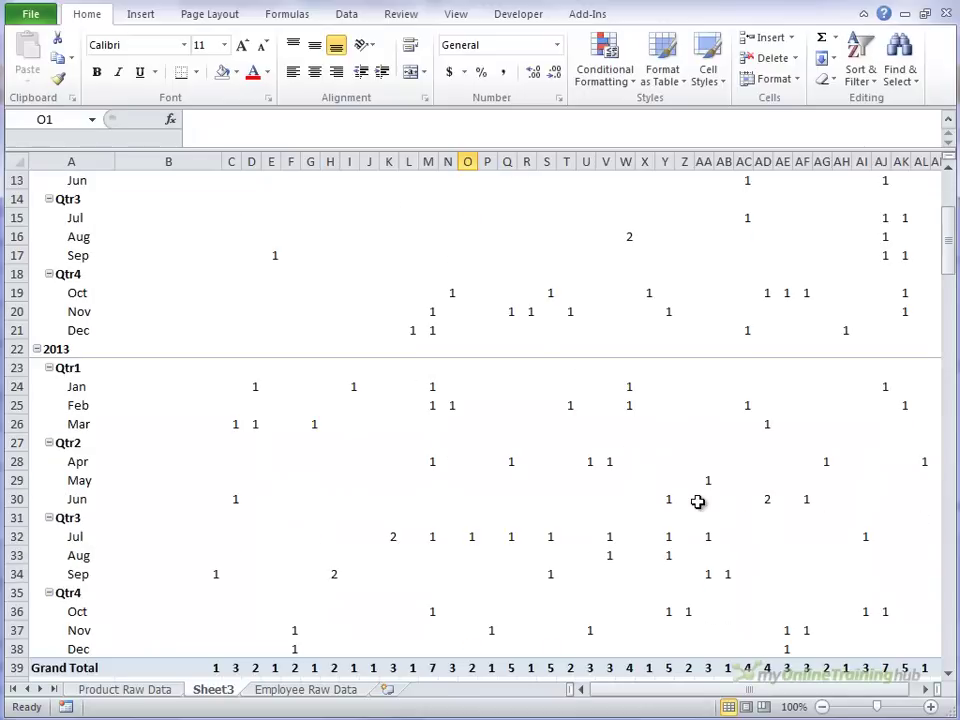
{"action": "scroll", "coordinate": [697, 502], "scroll_direction": "up", "scroll_amount": 4}
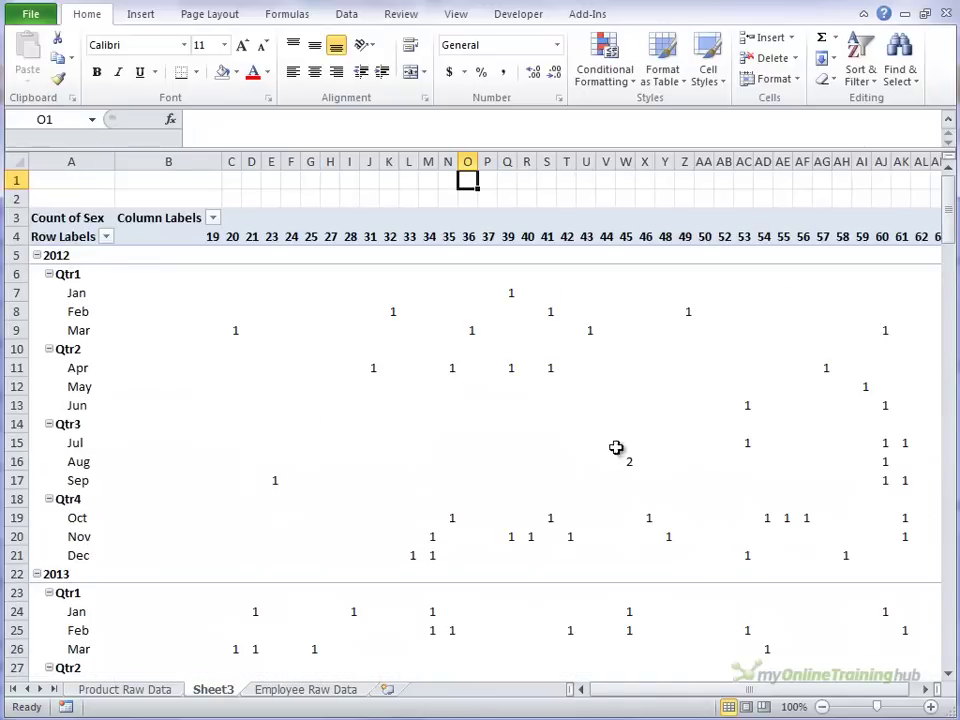
Group the Age column labels from 19 to 63 in intervals of 10
{"action": "left_click", "coordinate": [293, 238]}
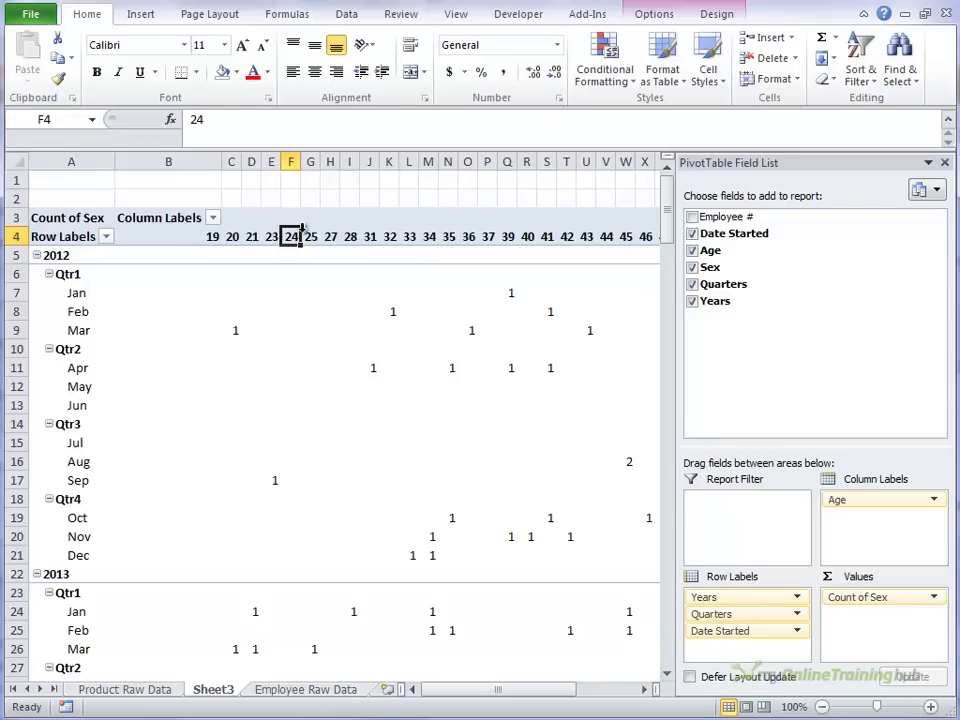
{"action": "right_click", "coordinate": [293, 238]}
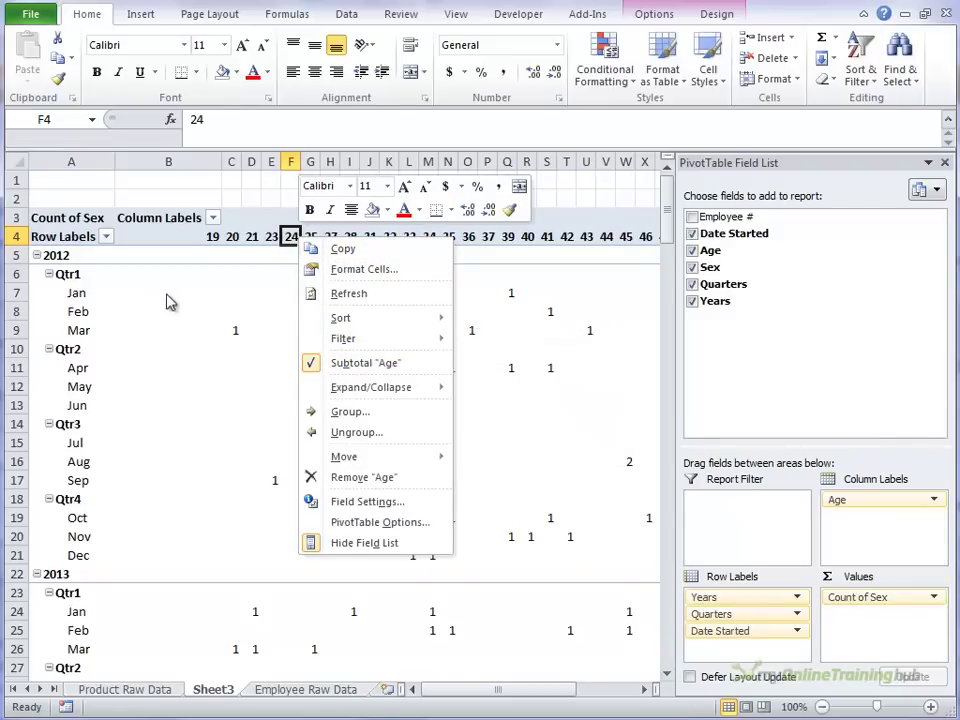
{"action": "left_click", "coordinate": [285, 238]}
{"action": "right_click", "coordinate": [286, 238]}
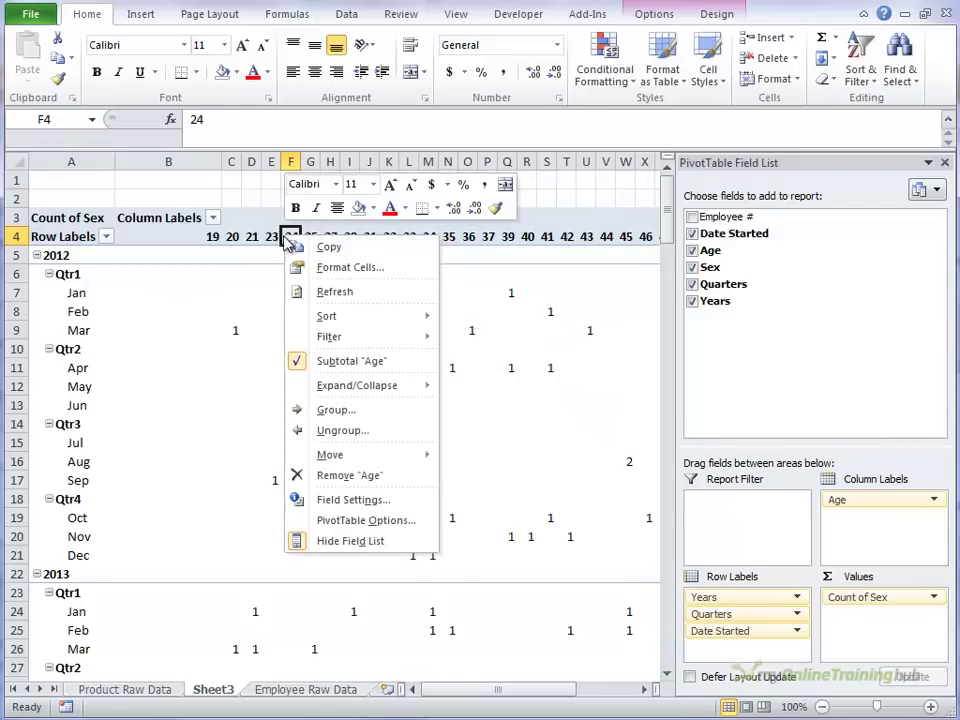
{"action": "left_click", "coordinate": [397, 411]}
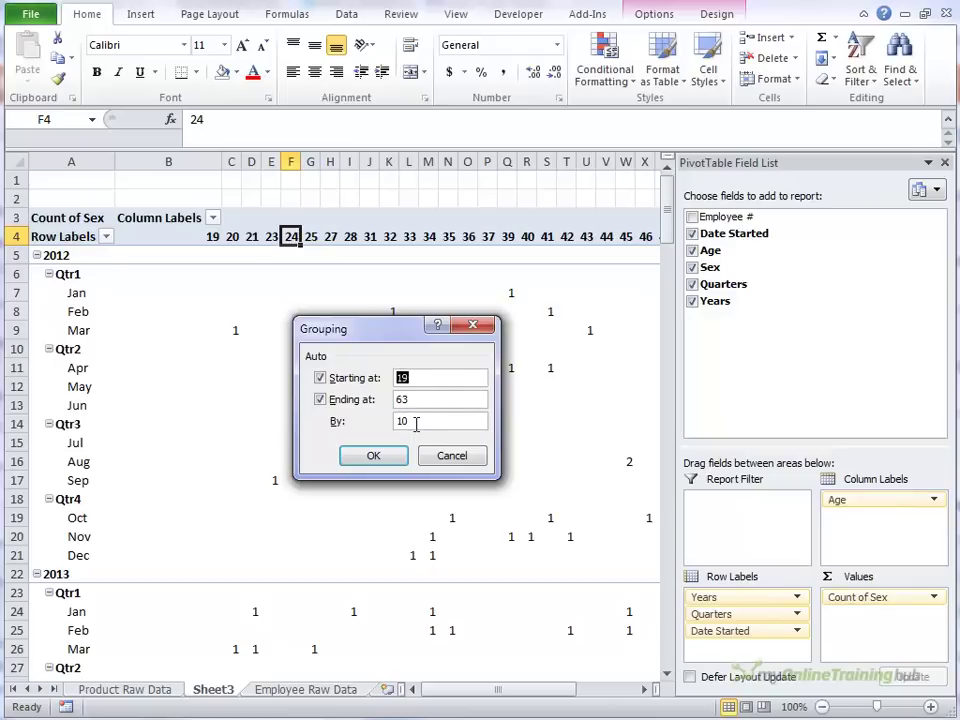
{"action": "left_click_drag", "start_coordinate": [414, 421], "coordinate": [394, 421]}
{"action": "left_click", "coordinate": [372, 456]}
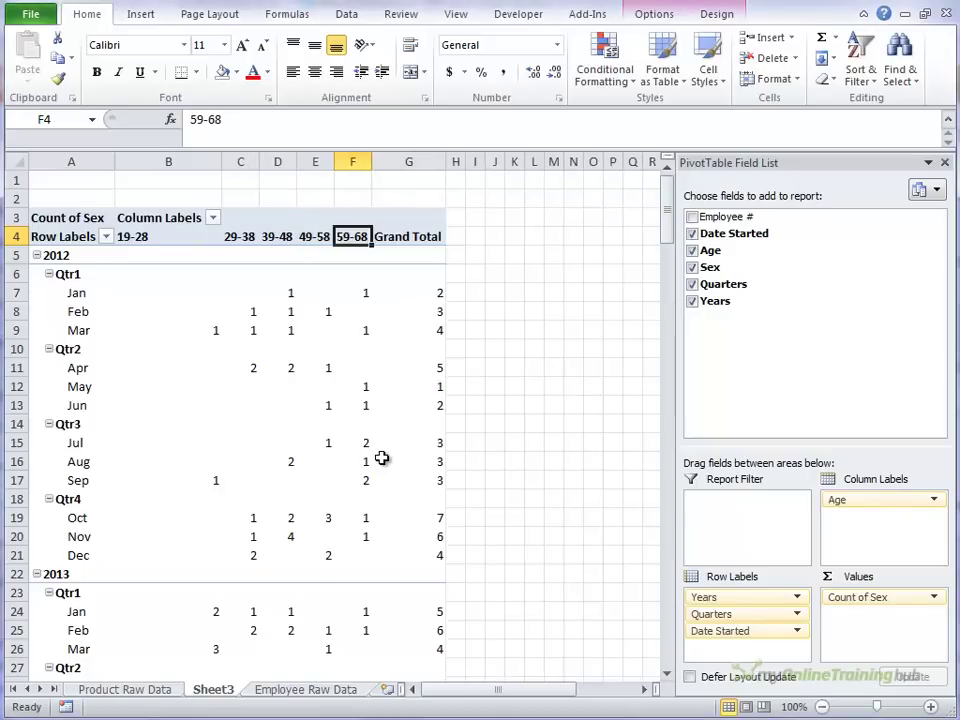
Examine the grouped PivotTable's monthly counts and grand total for the 39-48 age band
{"action": "left_click", "coordinate": [534, 387]}
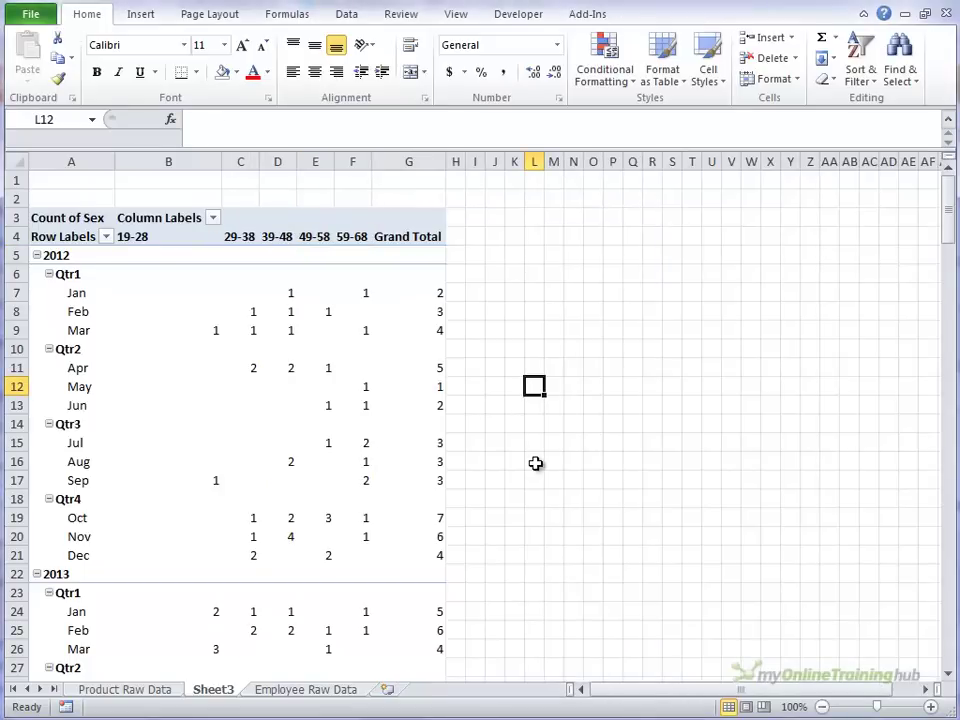
{"action": "scroll", "coordinate": [536, 463], "scroll_direction": "down", "scroll_amount": 1}
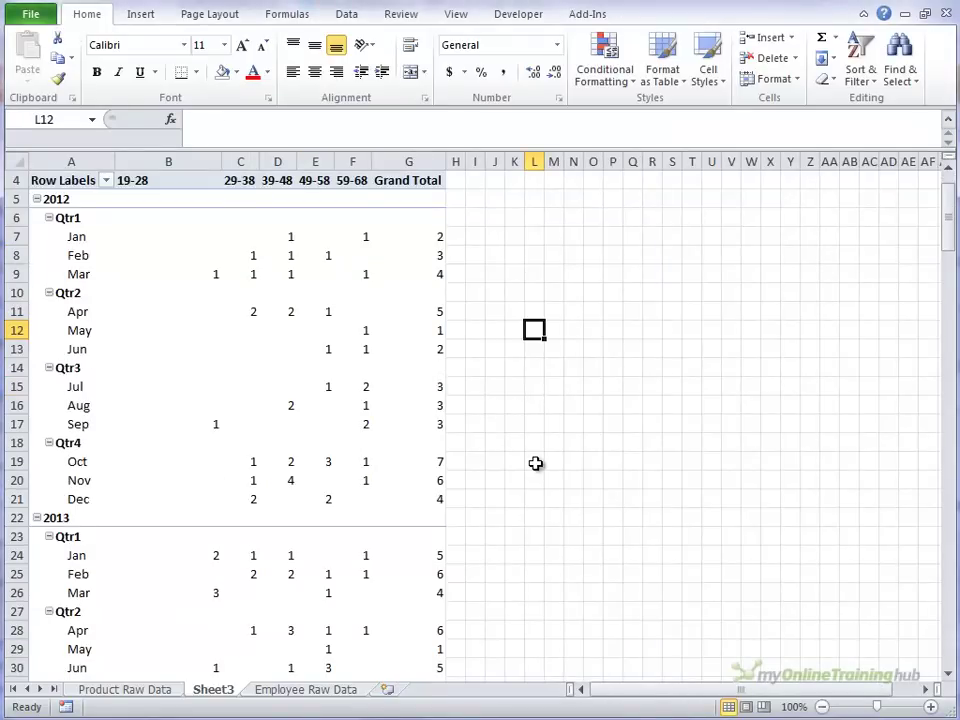
{"action": "scroll", "coordinate": [536, 463], "scroll_direction": "up", "scroll_amount": 1}
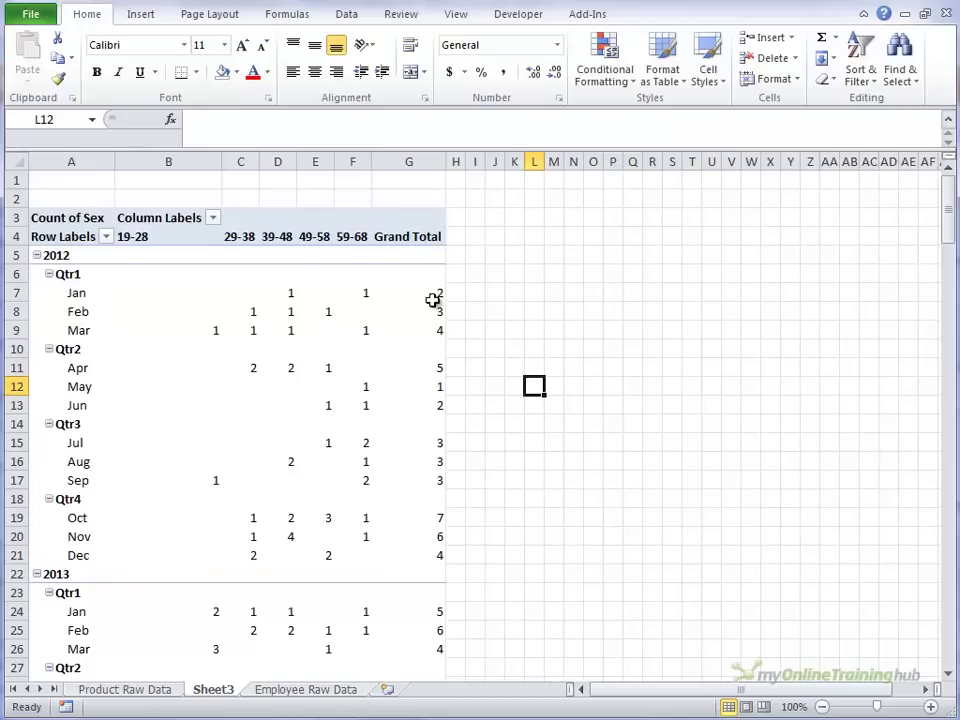
{"action": "left_click", "coordinate": [279, 240]}
{"action": "scroll", "coordinate": [400, 398], "scroll_direction": "down", "scroll_amount": 4}
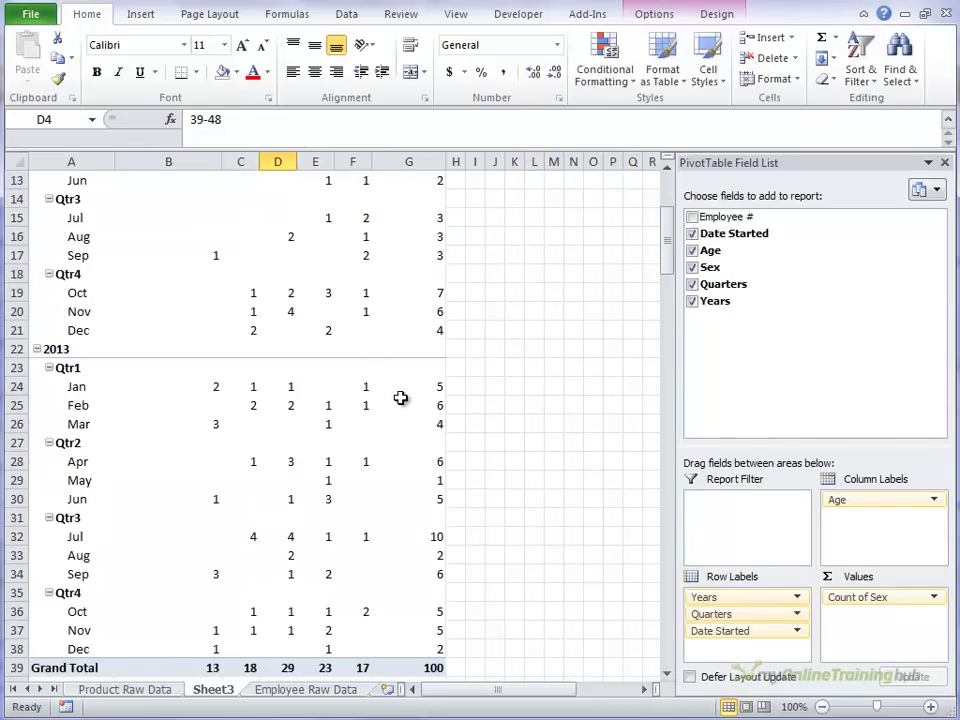
{"action": "scroll", "coordinate": [400, 398], "scroll_direction": "down", "scroll_amount": 2}
{"action": "left_click", "coordinate": [288, 553]}
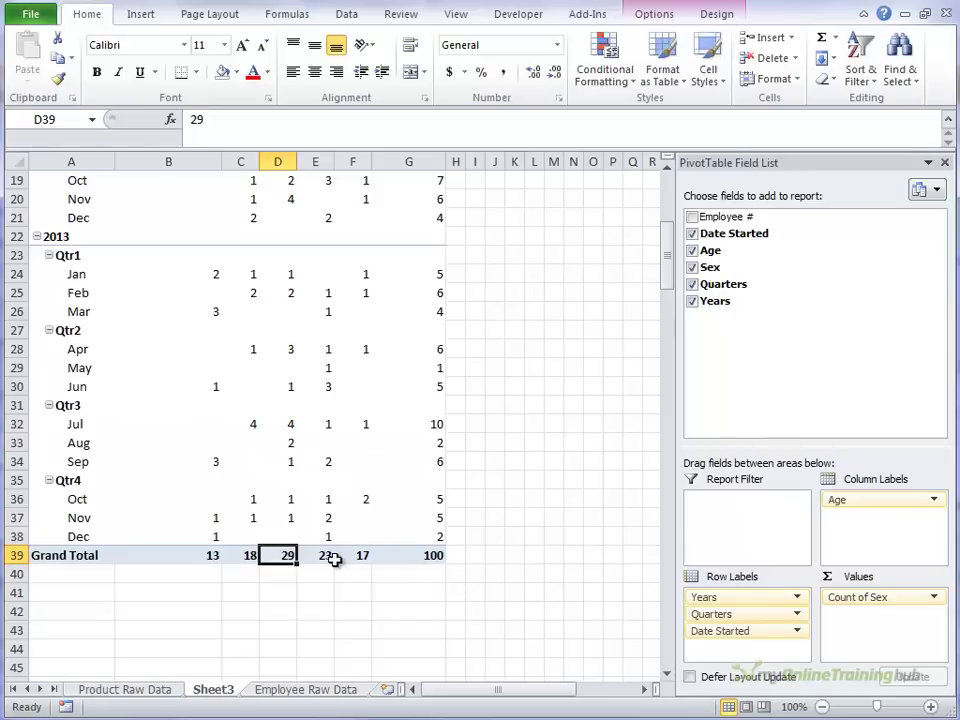
{"action": "scroll", "coordinate": [334, 559], "scroll_direction": "up", "scroll_amount": 5}
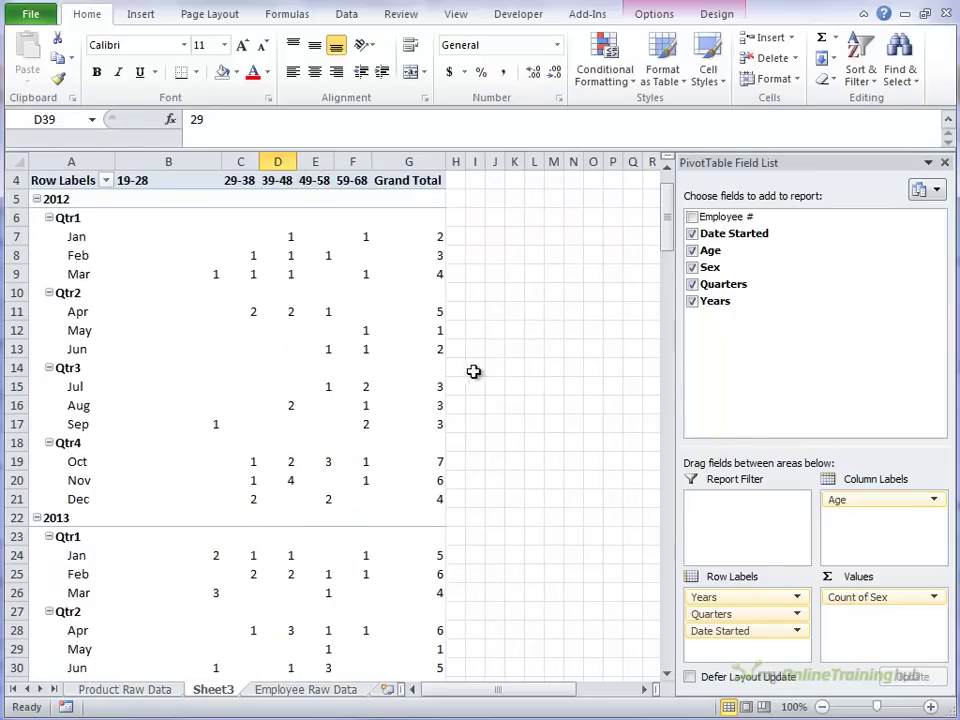
{"action": "left_click", "coordinate": [286, 312]}
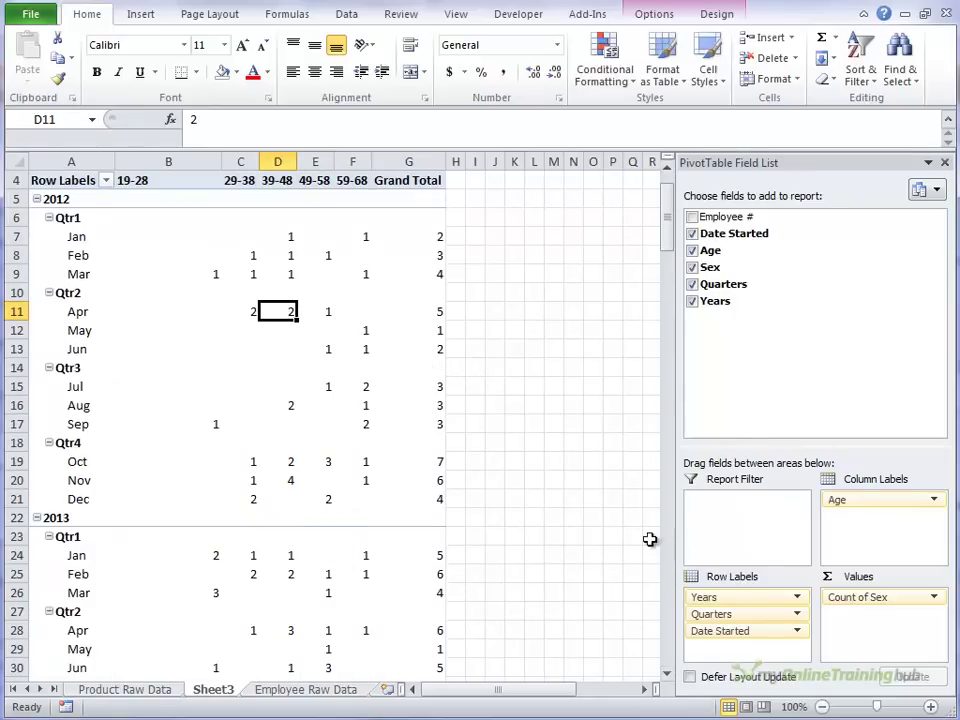
Show the employee records behind the April 2012 count for ages 39-48 on a new sheet and compare them with the raw data
{"action": "double_click", "coordinate": [285, 311]}
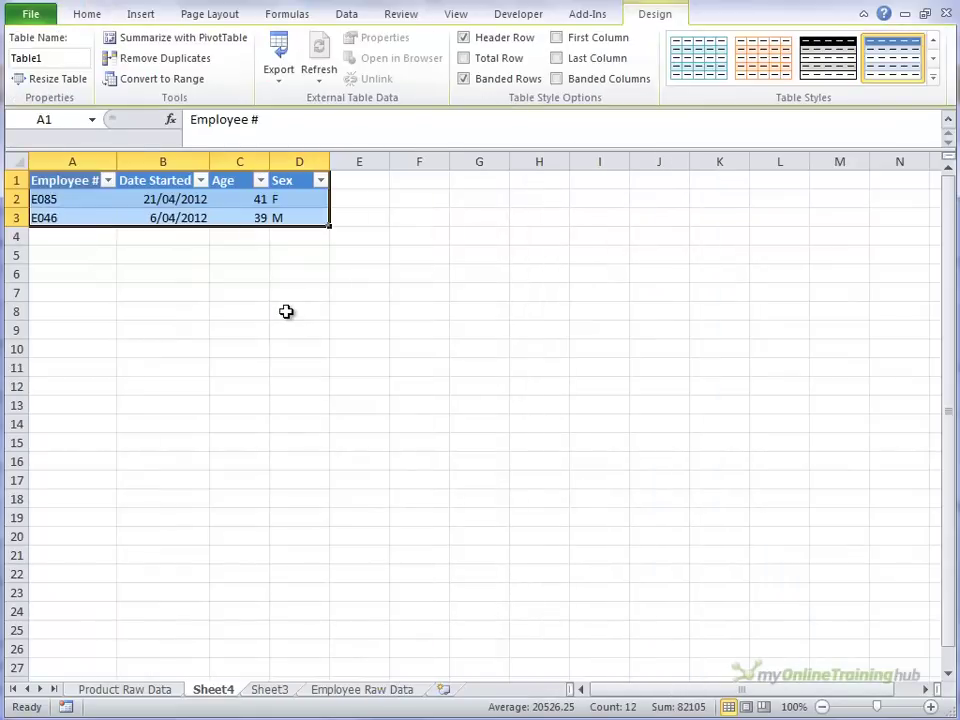
{"action": "left_click", "coordinate": [286, 311]}
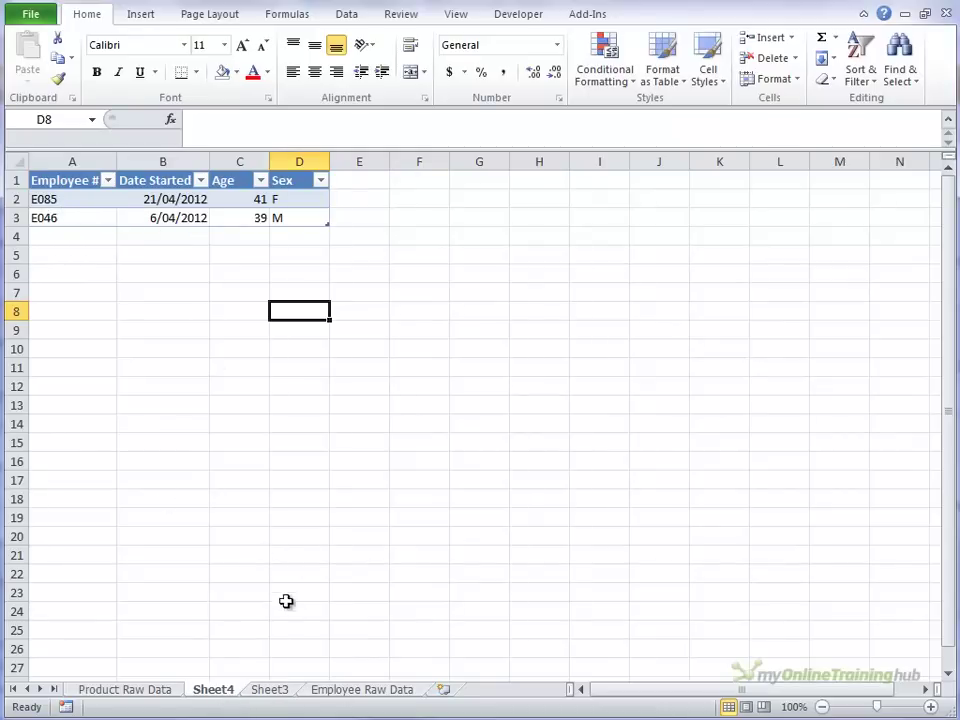
{"action": "left_click", "coordinate": [272, 689]}
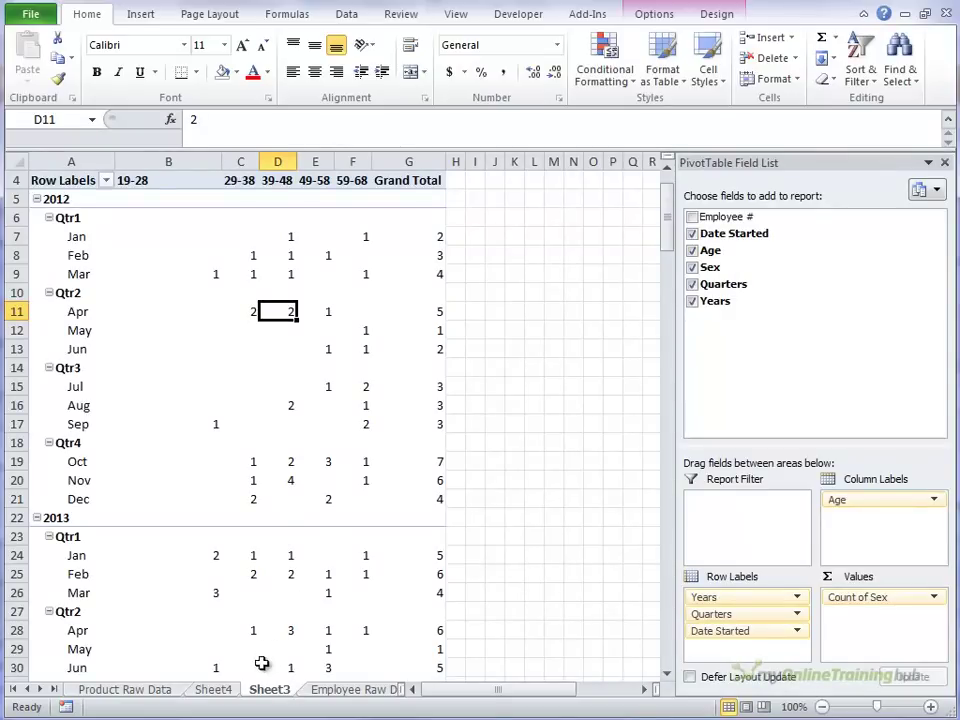
{"action": "left_click", "coordinate": [217, 689]}
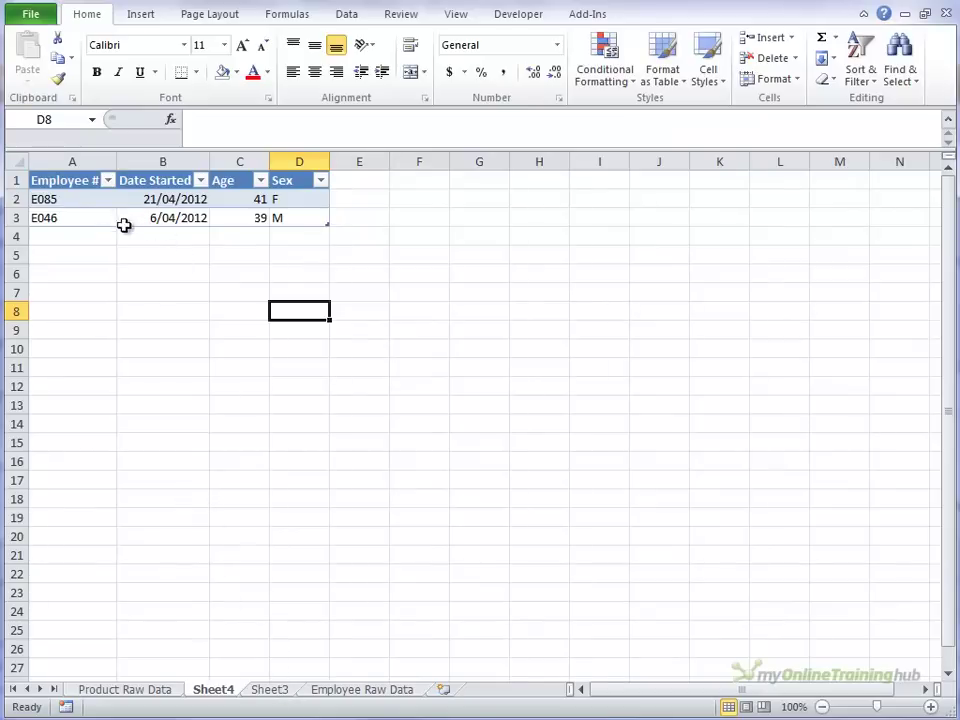
{"action": "left_click", "coordinate": [324, 692]}
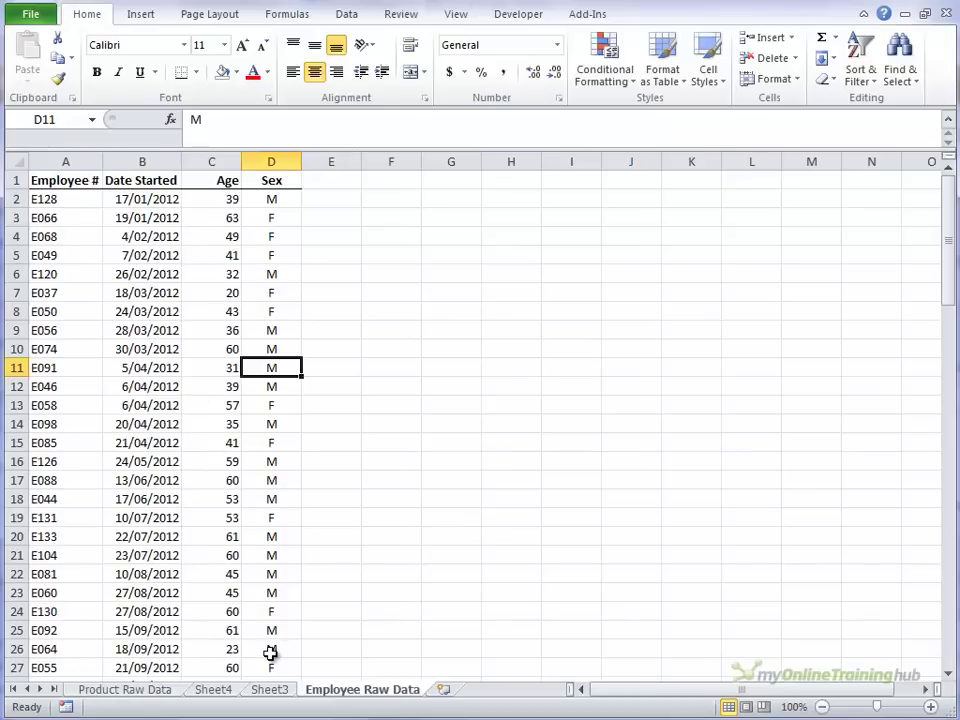
Regroup the PivotTable's Date Started row labels by Days only, in 14-day intervals, removing Months, Quarters and Years
{"action": "left_click", "coordinate": [272, 690]}
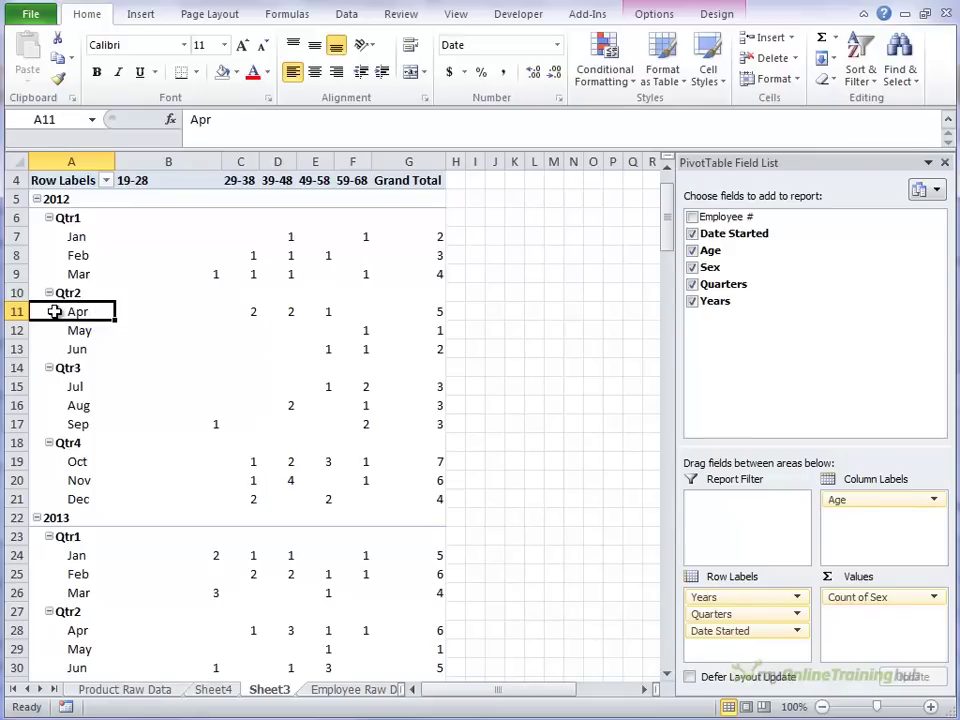
{"action": "right_click", "coordinate": [62, 314]}
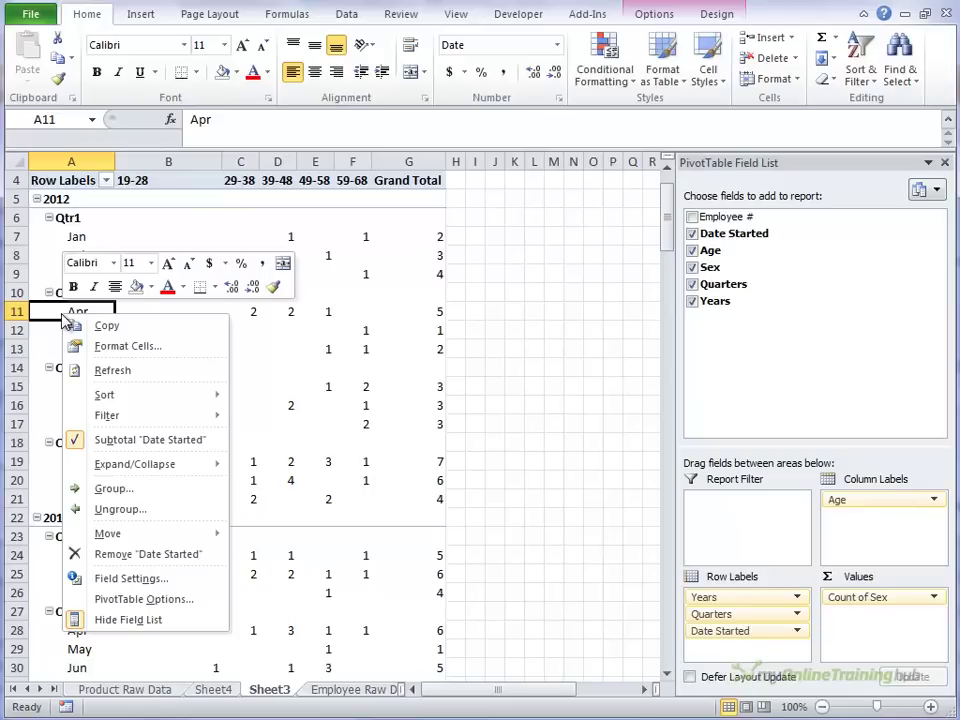
{"action": "left_click", "coordinate": [160, 488]}
{"action": "left_click", "coordinate": [98, 527]}
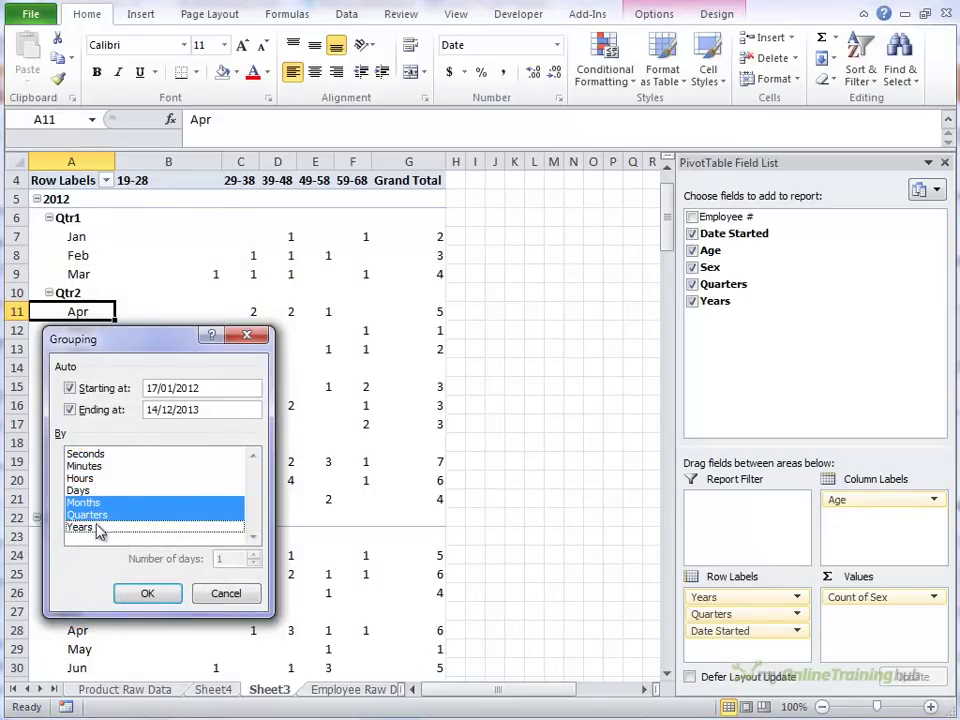
{"action": "left_click", "coordinate": [99, 516]}
{"action": "left_click", "coordinate": [100, 505]}
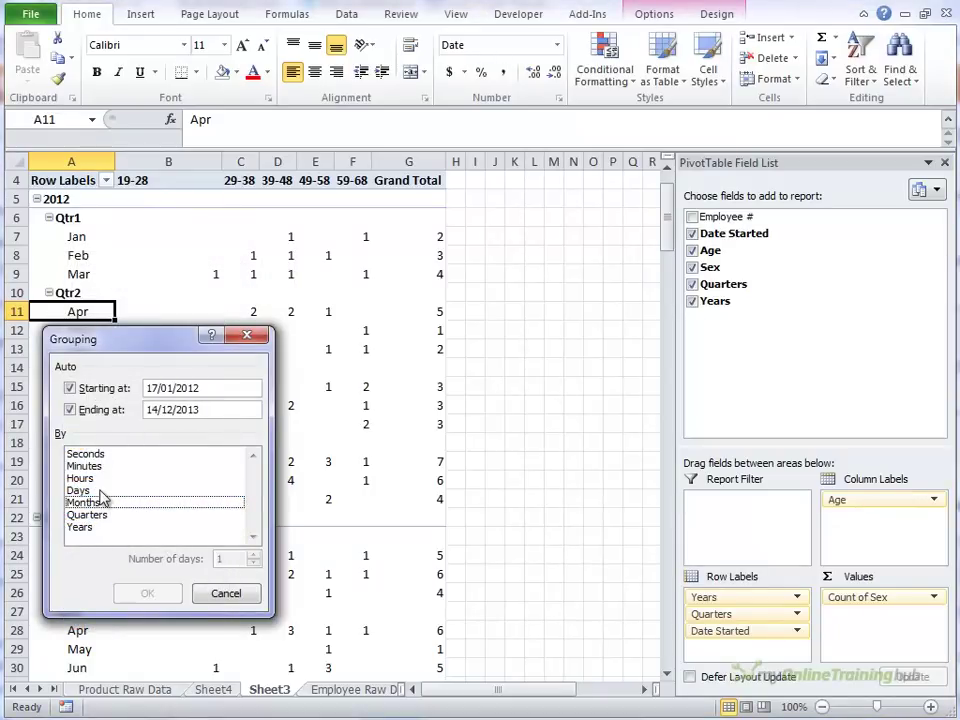
{"action": "left_click", "coordinate": [90, 491]}
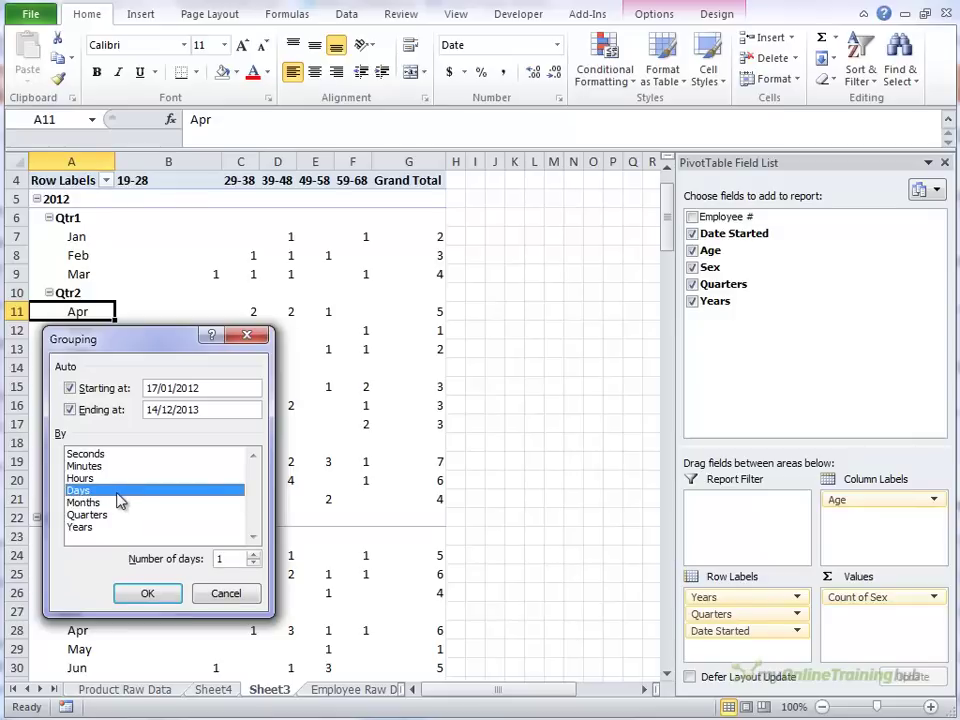
{"action": "double_click", "coordinate": [224, 557]}
{"action": "left_click", "coordinate": [175, 598]}
Review the 14-day date groups from the first period through to the grand total row
{"action": "scroll", "coordinate": [188, 534], "scroll_direction": "up", "scroll_amount": 1}
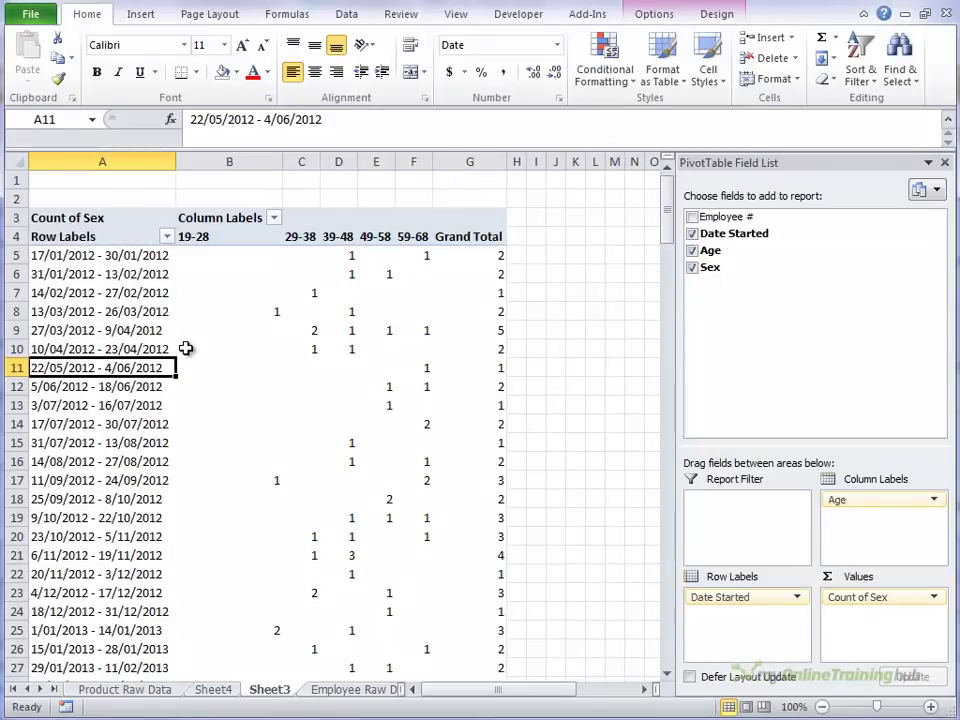
{"action": "left_click", "coordinate": [76, 256]}
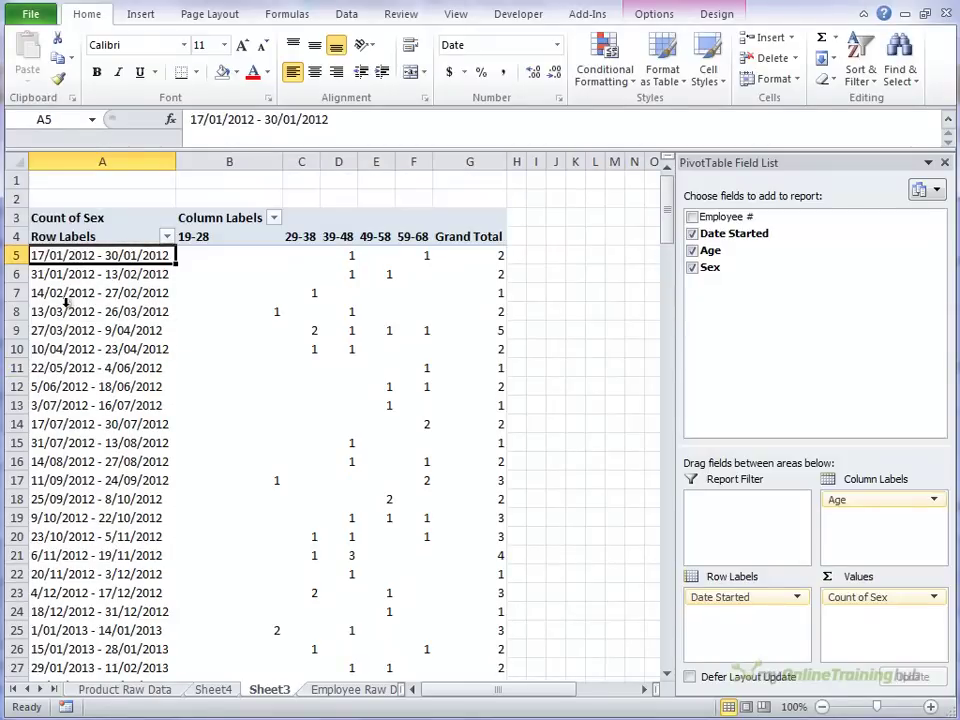
{"action": "scroll", "coordinate": [194, 311], "scroll_direction": "down", "scroll_amount": 3}
{"action": "scroll", "coordinate": [194, 311], "scroll_direction": "down", "scroll_amount": 6}
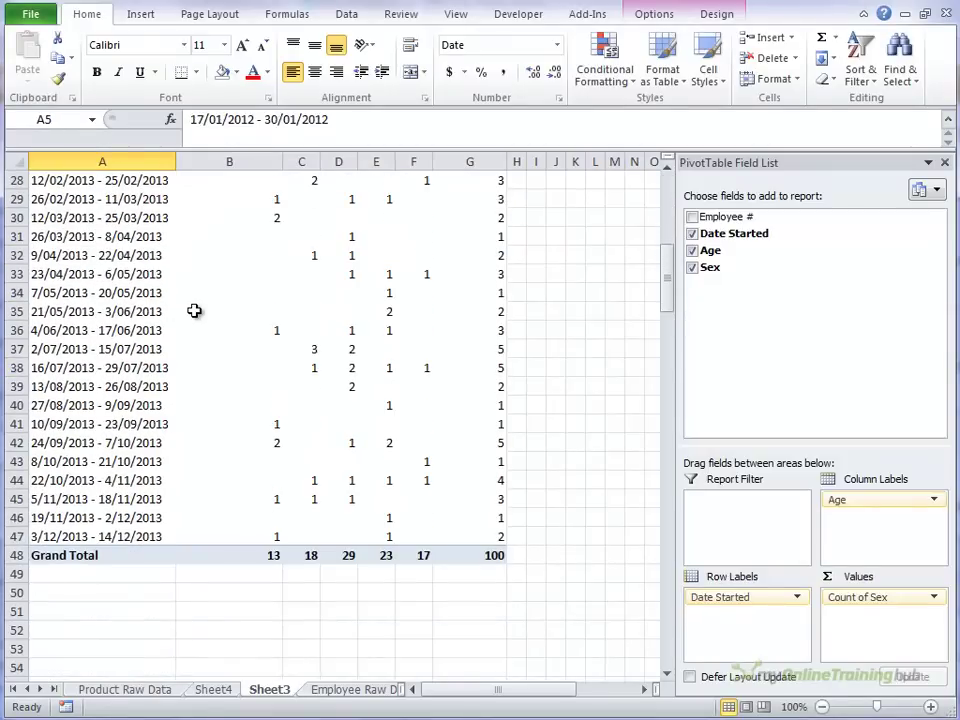
{"action": "scroll", "coordinate": [187, 485], "scroll_direction": "up", "scroll_amount": 5}
{"action": "scroll", "coordinate": [188, 485], "scroll_direction": "up", "scroll_amount": 4}
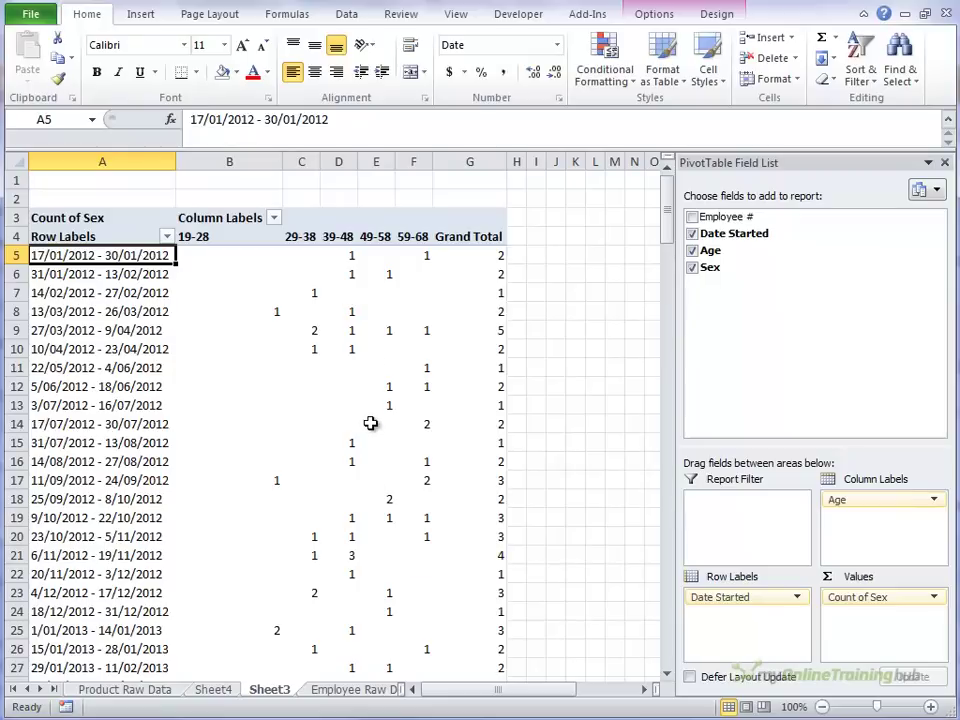
Rename the PivotTable's column labels header to Age Bands and its row labels header to Fortnights
{"action": "mouse_move", "coordinate": [370, 423]}
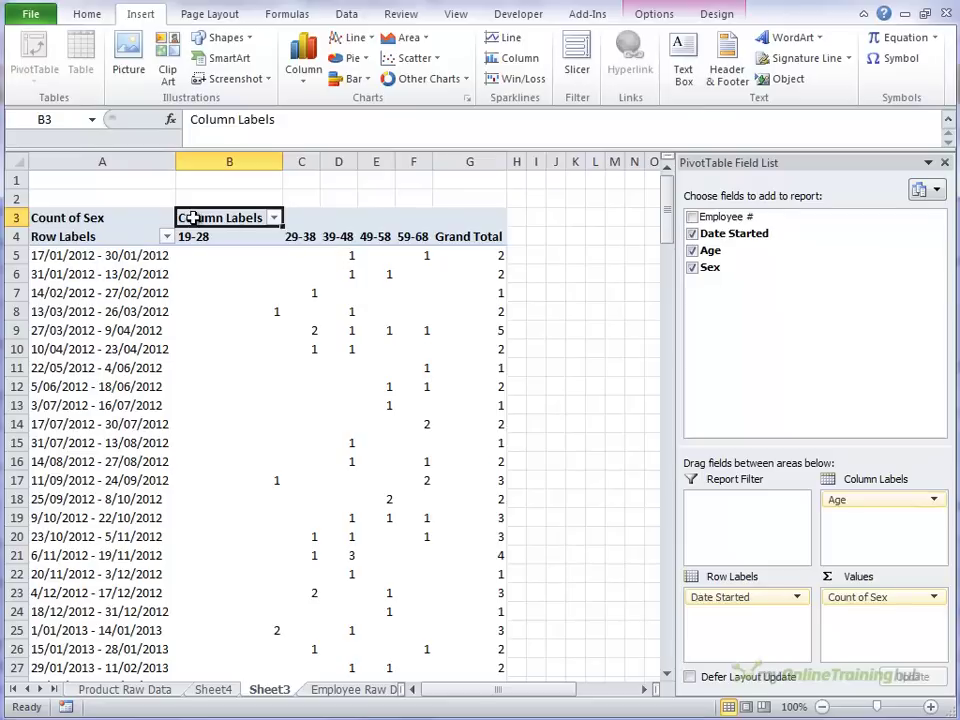
{"action": "mouse_move", "coordinate": [298, 310]}
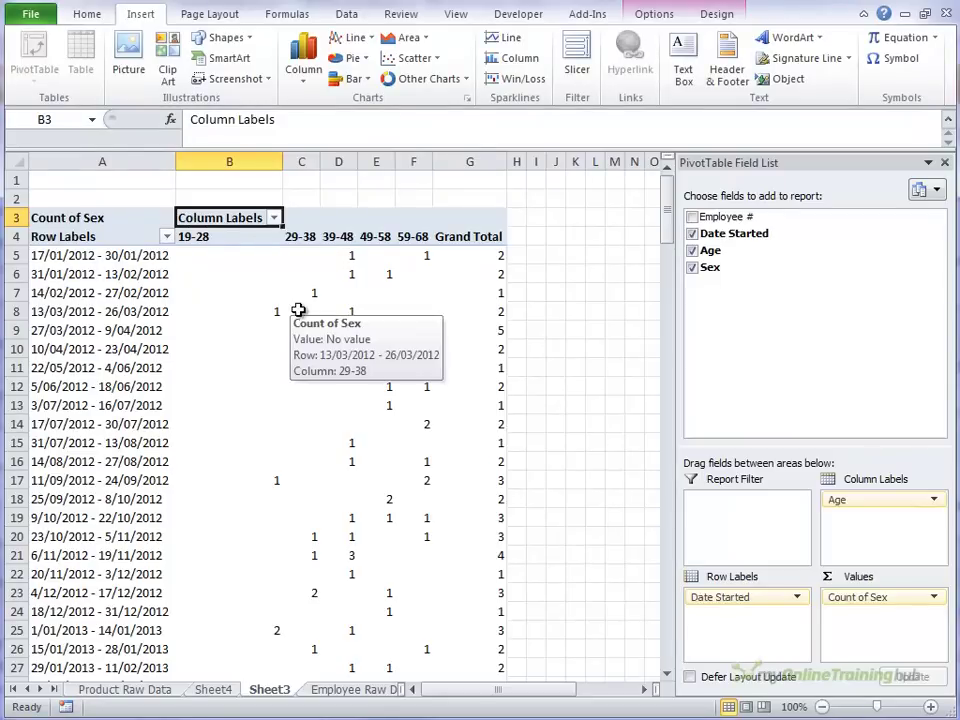
{"action": "type", "text": "Age Bands"}
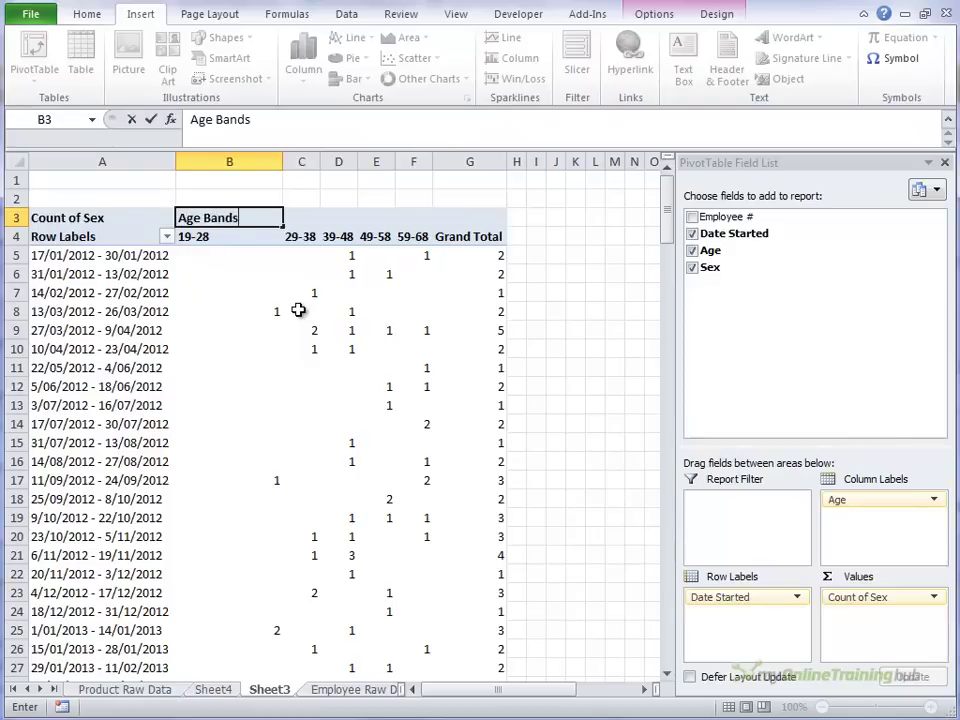
{"action": "key", "text": "Return"}
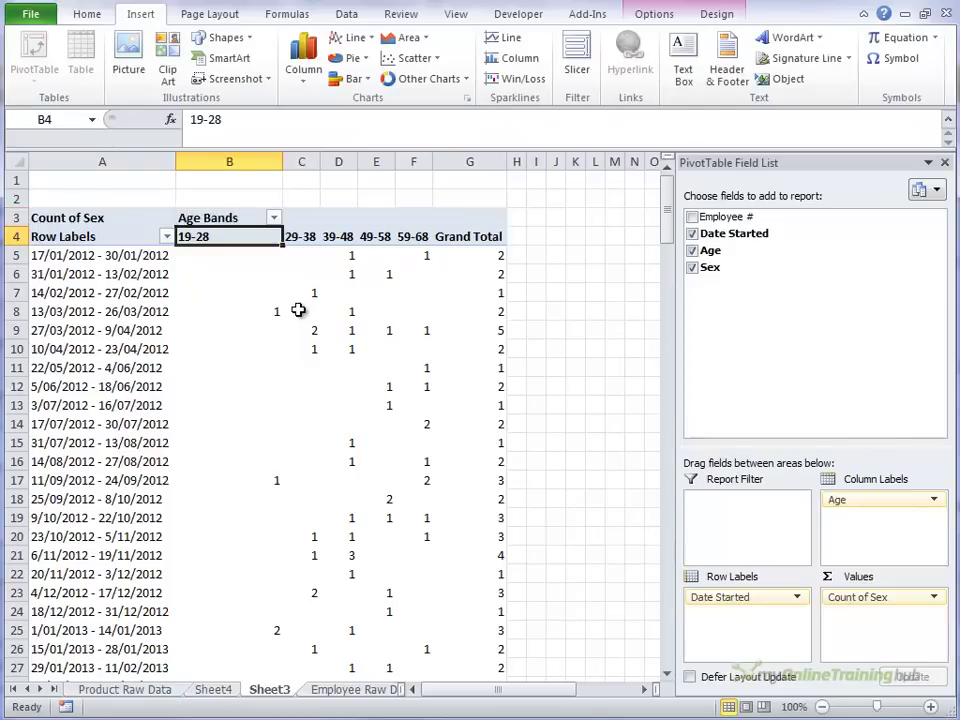
{"action": "key", "text": "Left"}
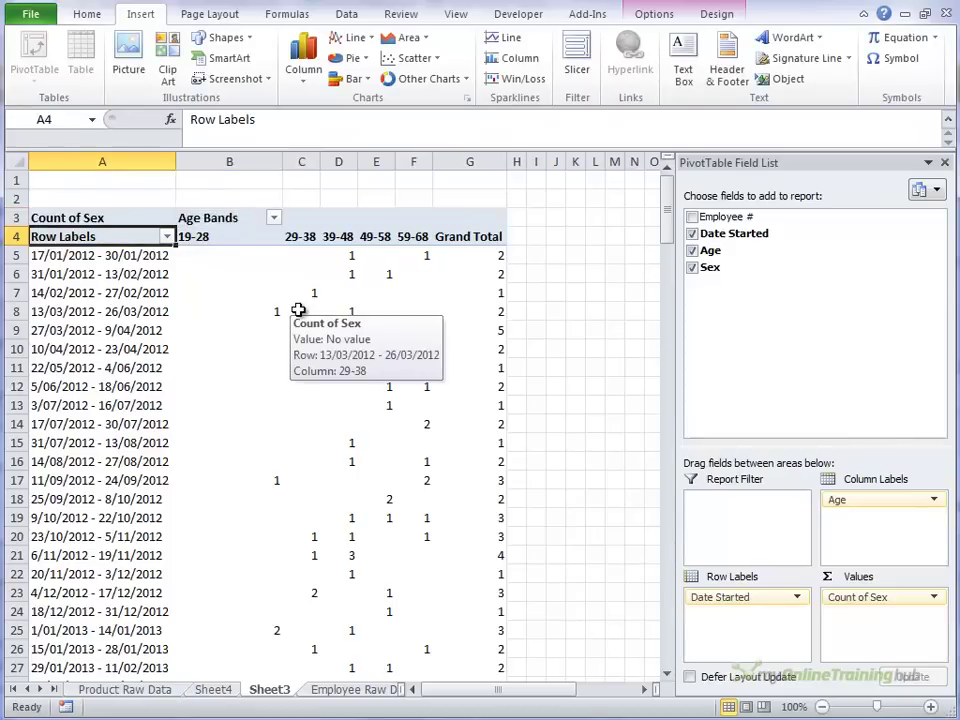
{"action": "type", "text": "Fortnights"}
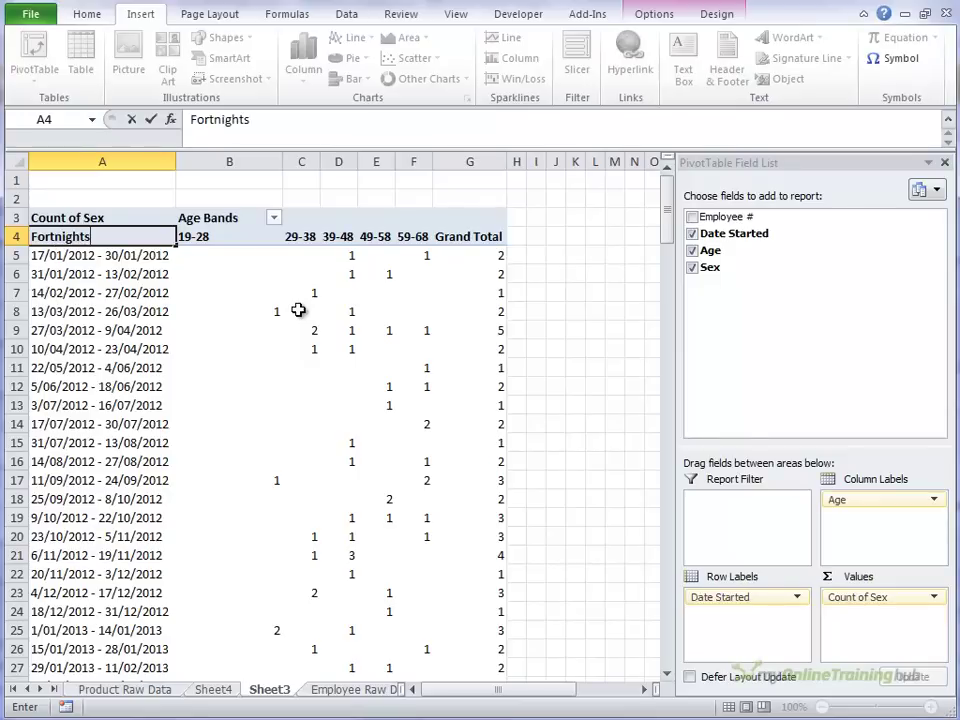
{"action": "key", "text": "Return"}
{"action": "key", "text": "Up"}
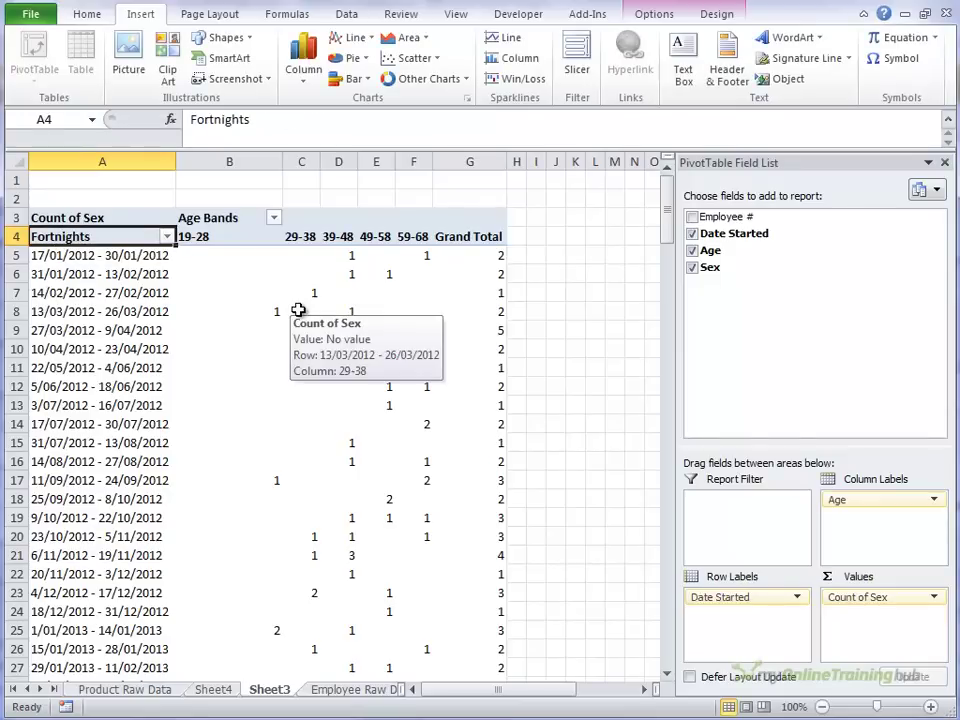
Refresh the PivotTable and select the 29-38 age band label
{"action": "left_click", "coordinate": [632, 13]}
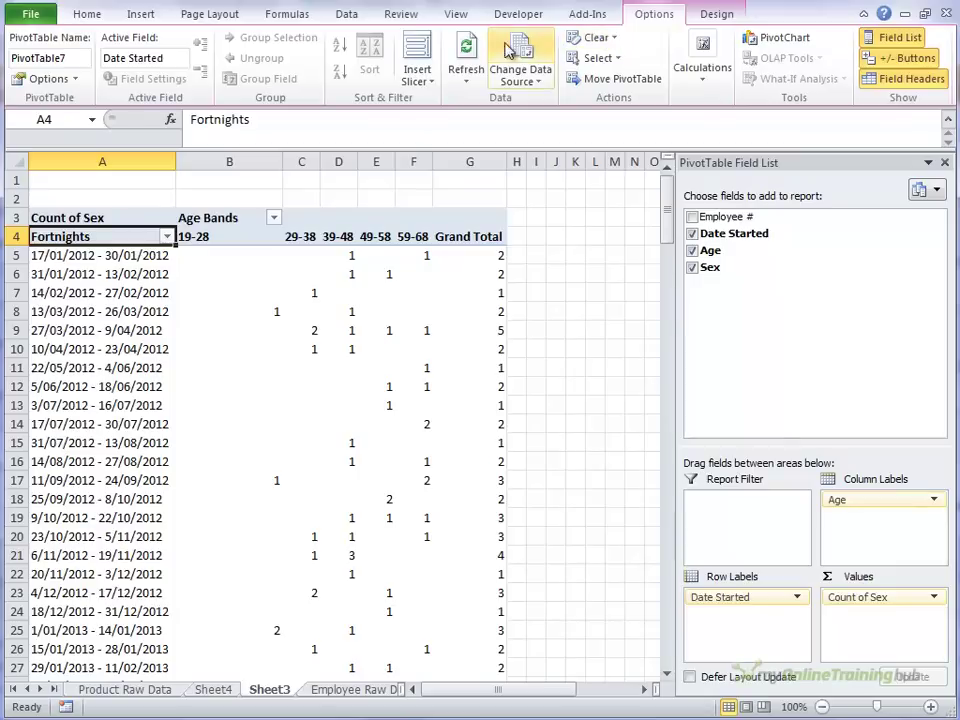
{"action": "left_click", "coordinate": [466, 50]}
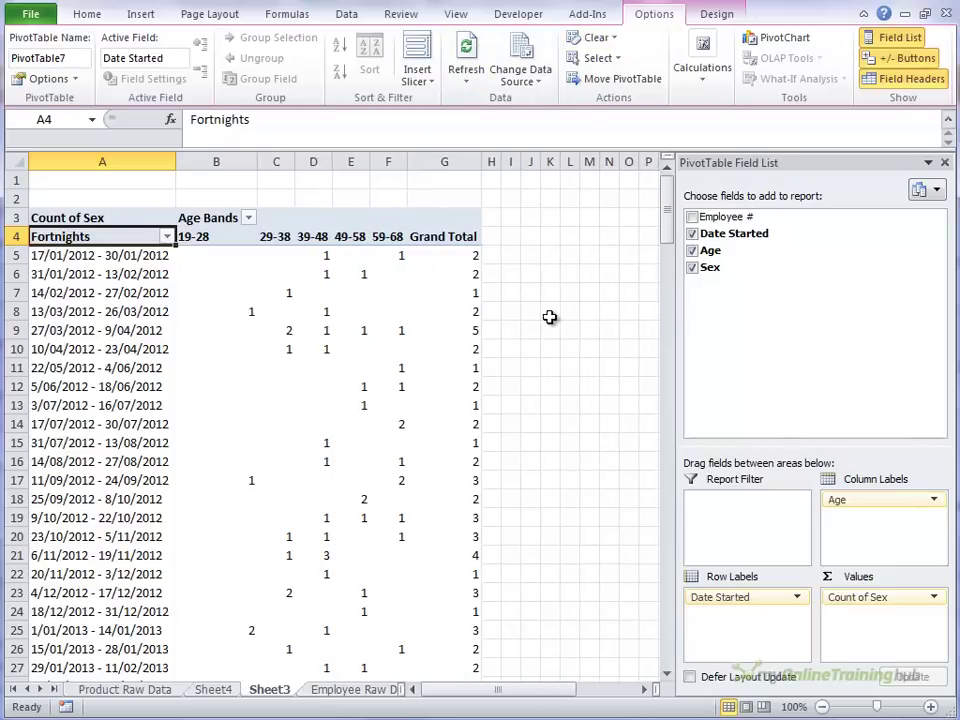
{"action": "left_click", "coordinate": [549, 313]}
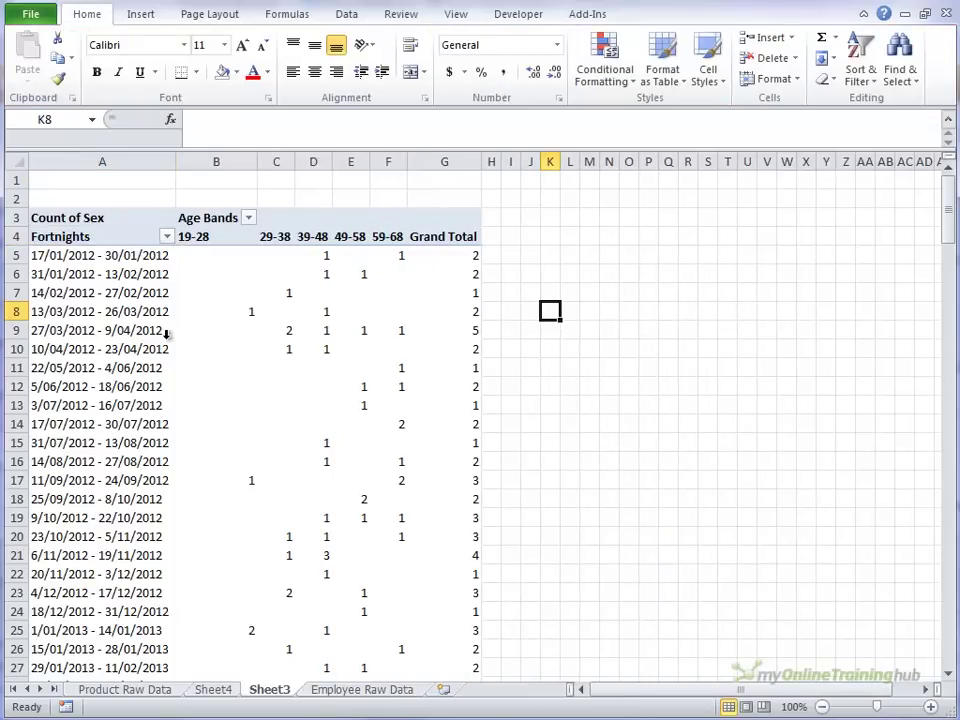
{"action": "left_click", "coordinate": [124, 332]}
{"action": "left_click", "coordinate": [286, 237]}
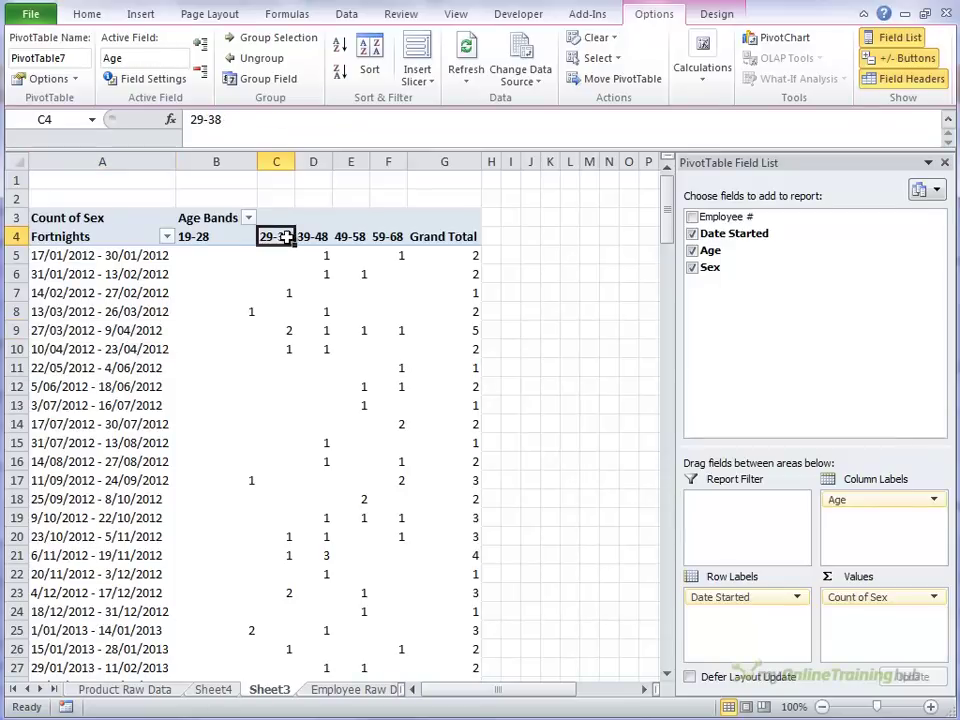